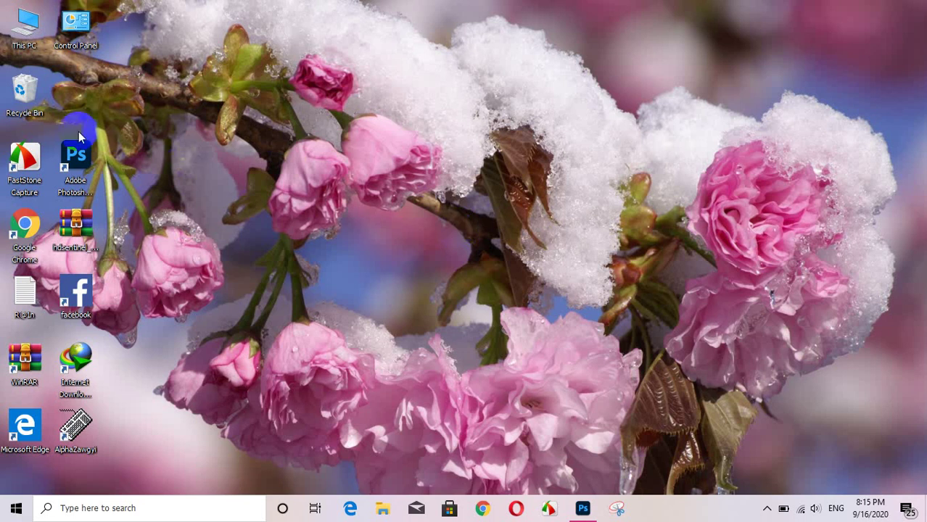
# Step: Empty the Recycle Bin, permanently deleting the Opera Browser shortcut
pyautogui.rightClick(21, 94)
pyautogui.click(146, 120)
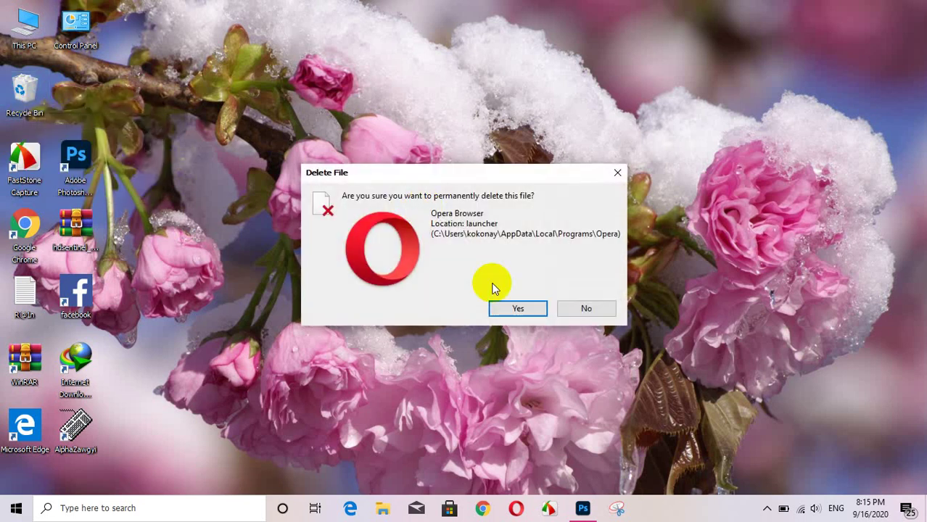
pyautogui.click(521, 310)
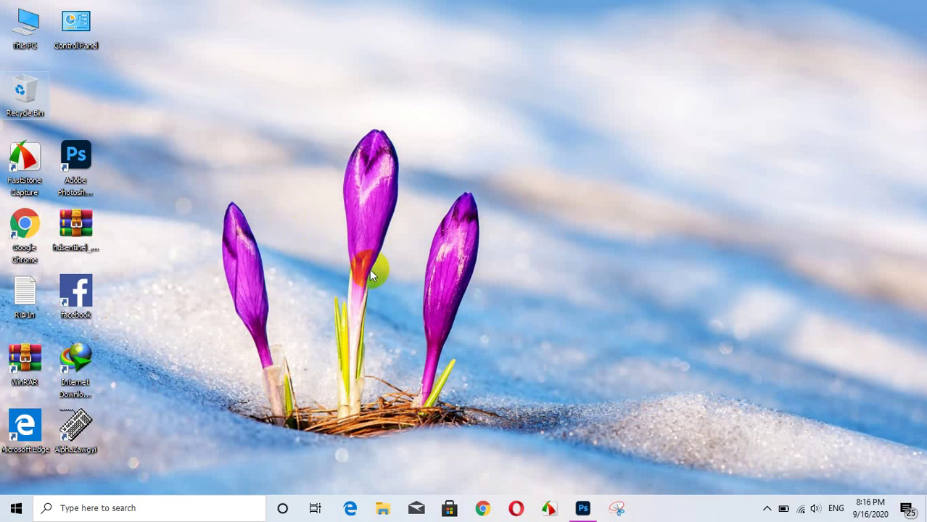
# Step: Switch the input language to English, search Windows for "cmd" and open Command Prompt
pyautogui.click(96, 508)
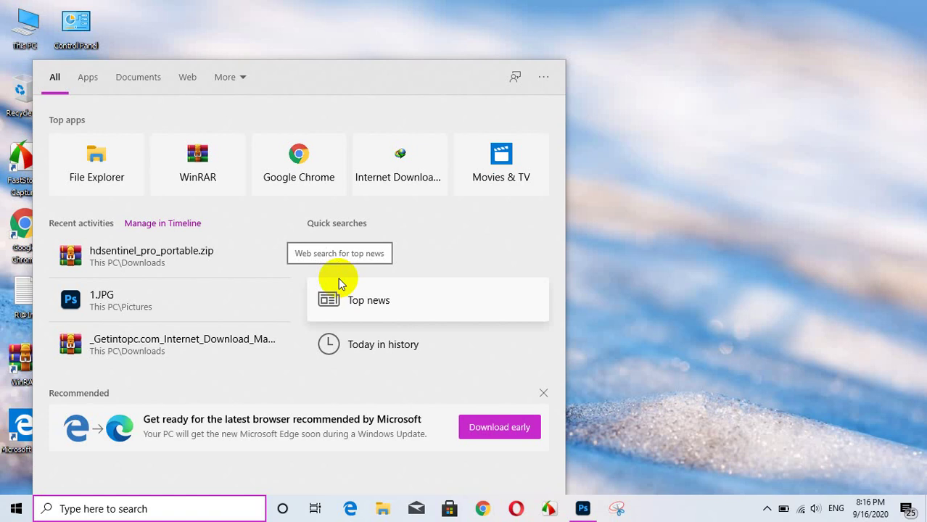
pyautogui.write('ဆိ')
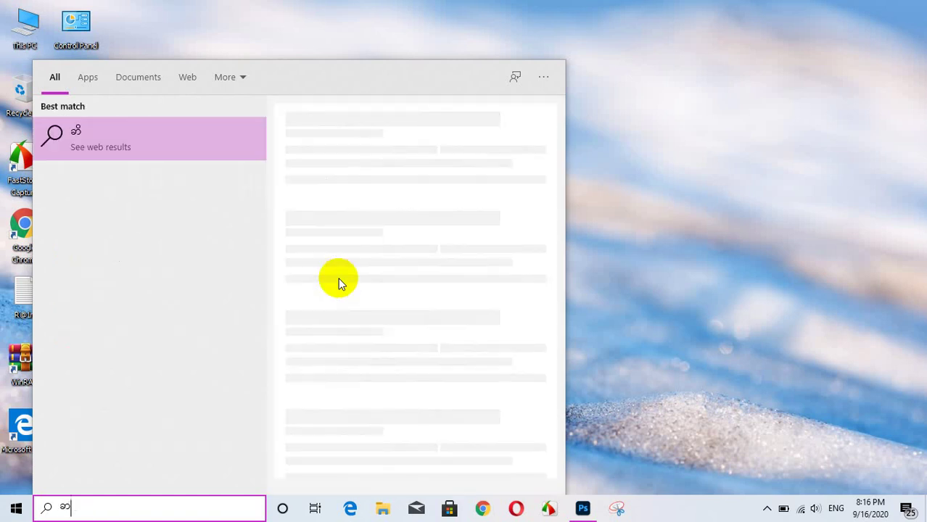
pyautogui.press('BackSpace')
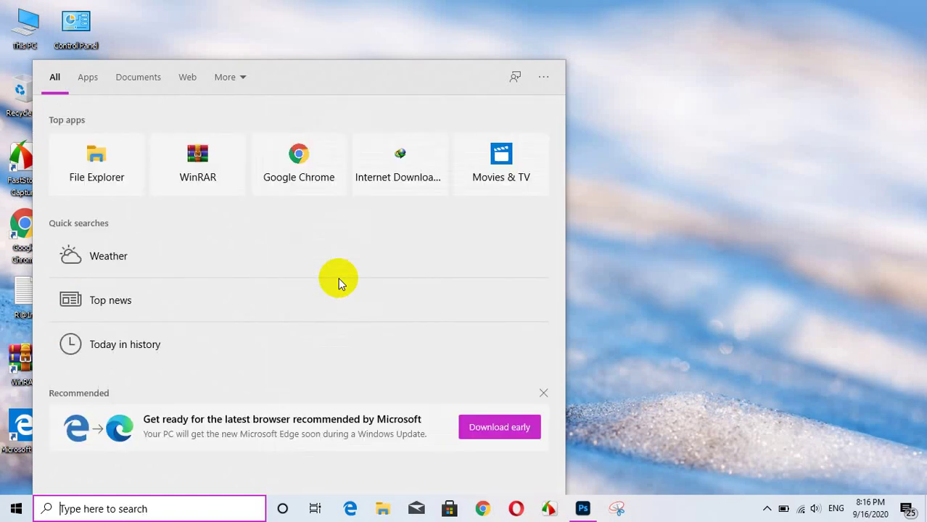
pyautogui.hotkey('alt', 'shift')
pyautogui.write('cmd')
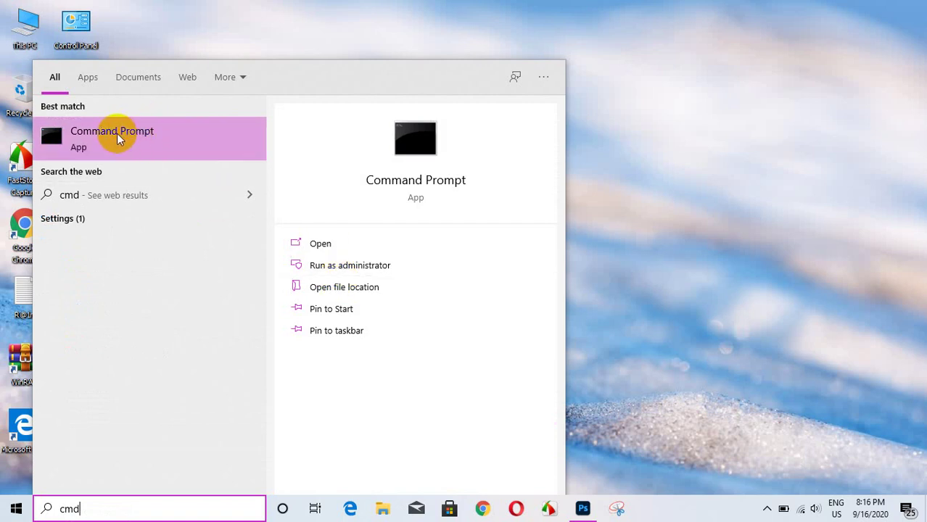
pyautogui.click(139, 139)
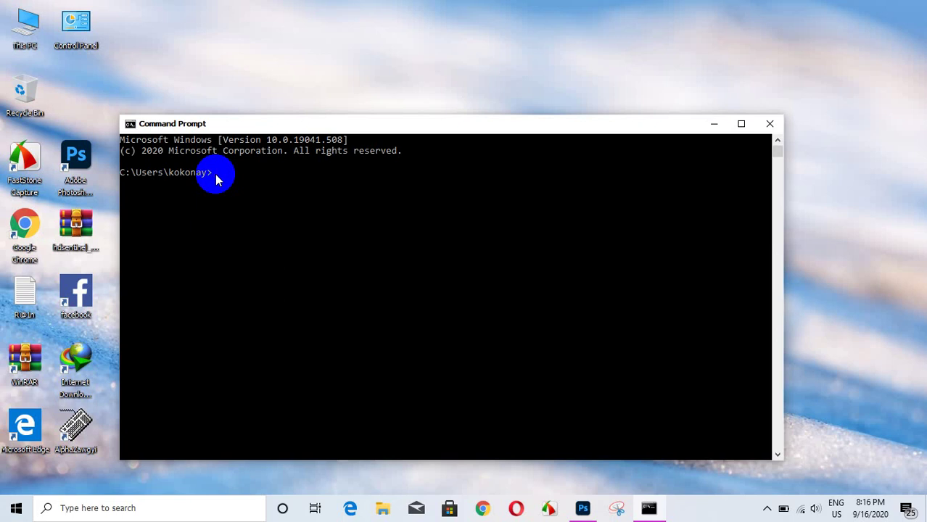
# Step: Query the disk drive's health with "wmic diskdrive get status,model" and close Command Prompt
pyautogui.write('wmic')
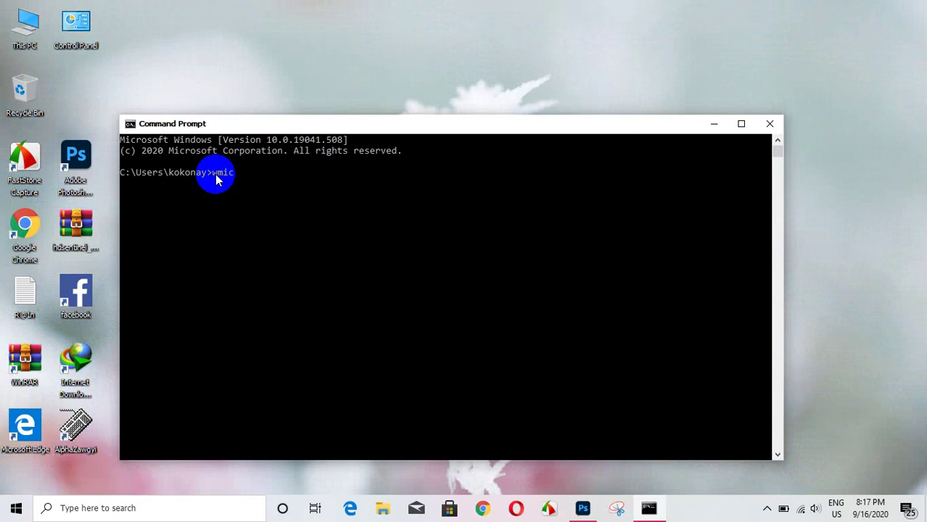
pyautogui.write('diskdrive get statu')
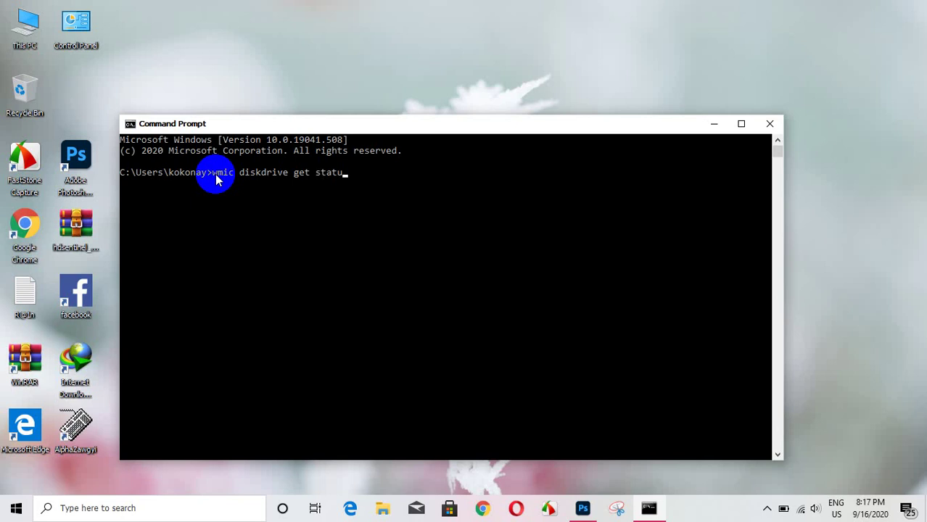
pyautogui.write('s;')
pyautogui.press('BackSpace')
pyautogui.write('model')
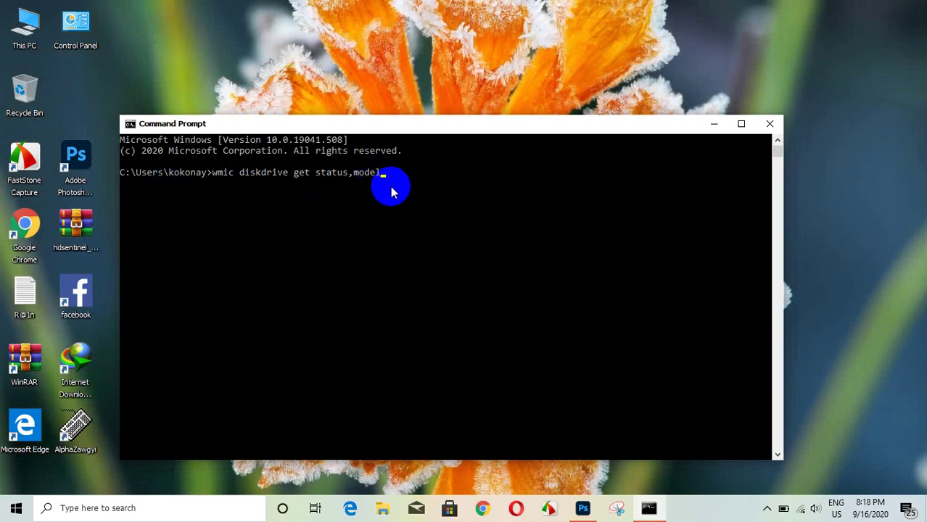
pyautogui.press('Return')
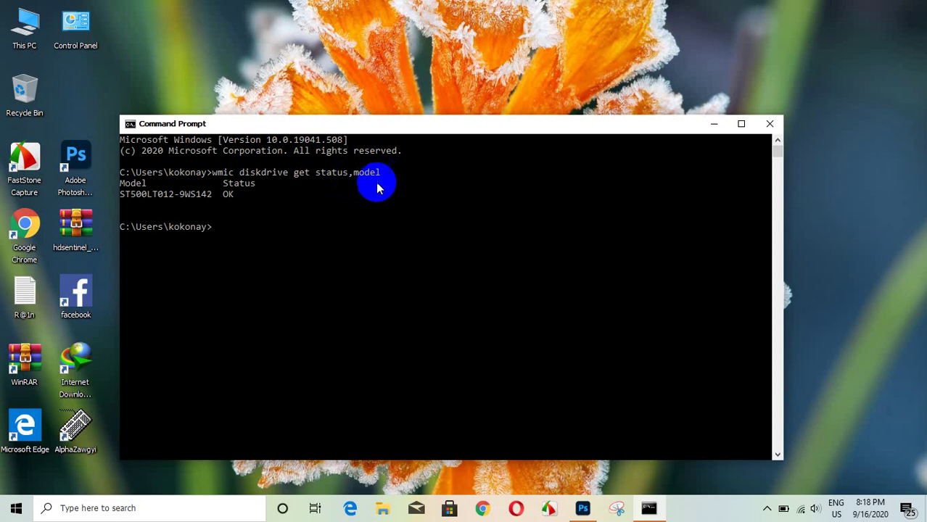
pyautogui.click(771, 125)
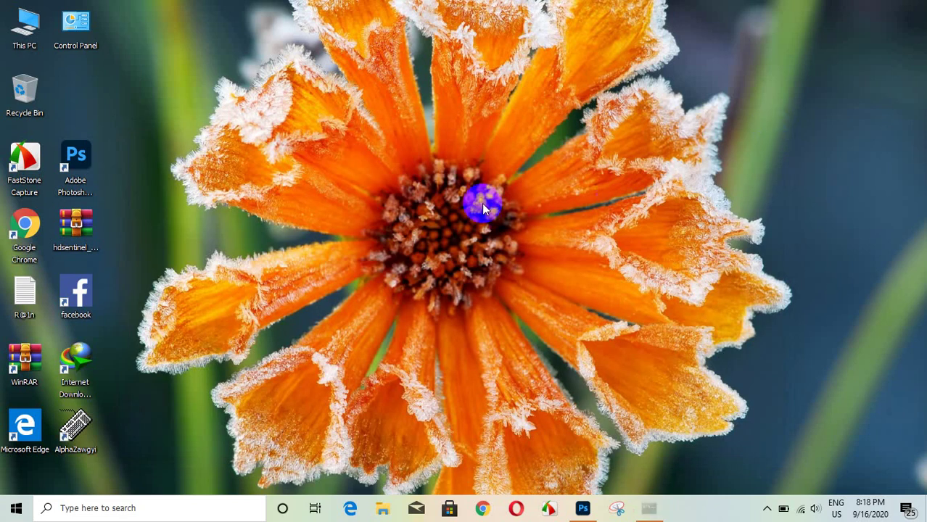
pyautogui.rightClick(337, 138)
pyautogui.click(354, 178)
pyautogui.rightClick(305, 156)
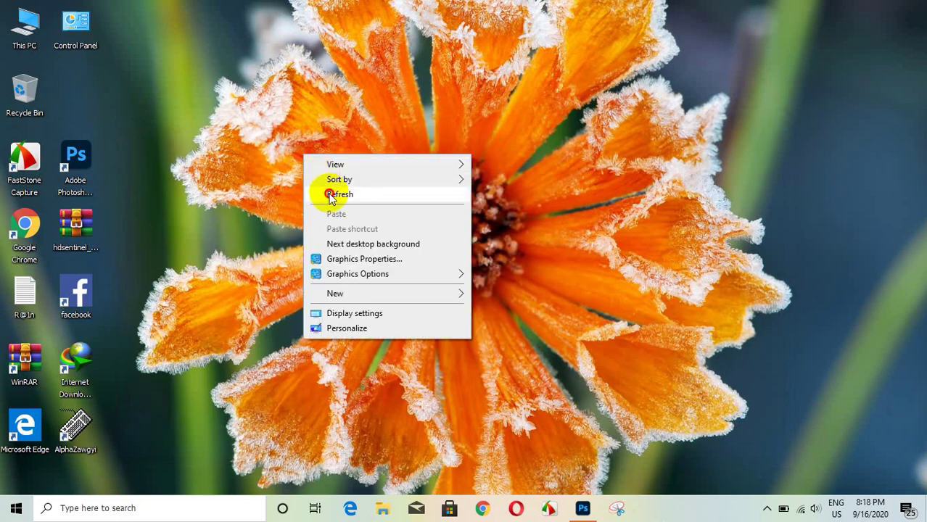
pyautogui.click(332, 194)
pyautogui.rightClick(305, 171)
pyautogui.click(332, 209)
pyautogui.rightClick(305, 171)
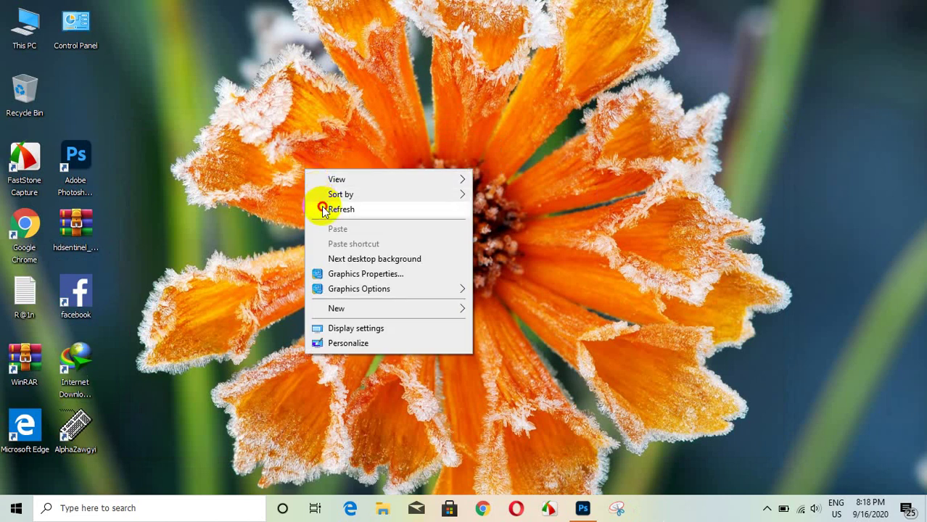
pyautogui.click(315, 209)
pyautogui.rightClick(295, 161)
pyautogui.click(315, 200)
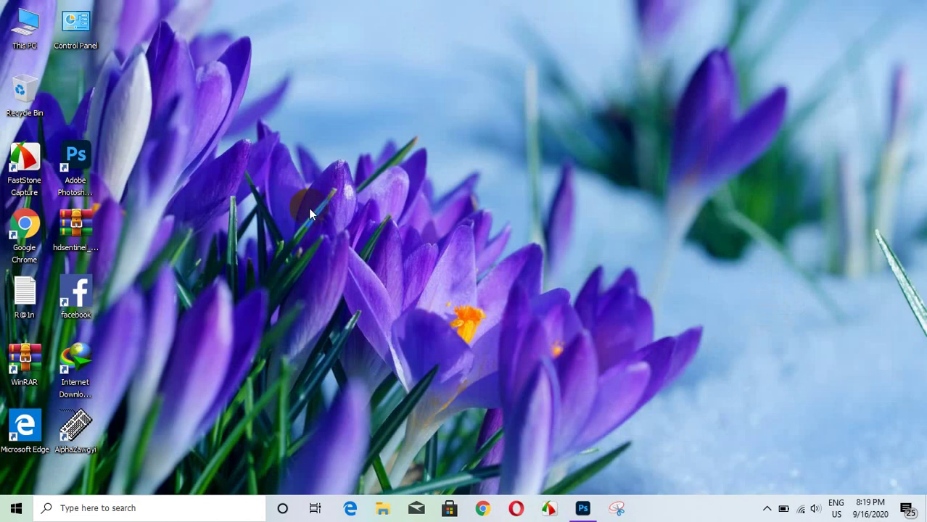
pyautogui.rightClick(284, 168)
pyautogui.click(319, 206)
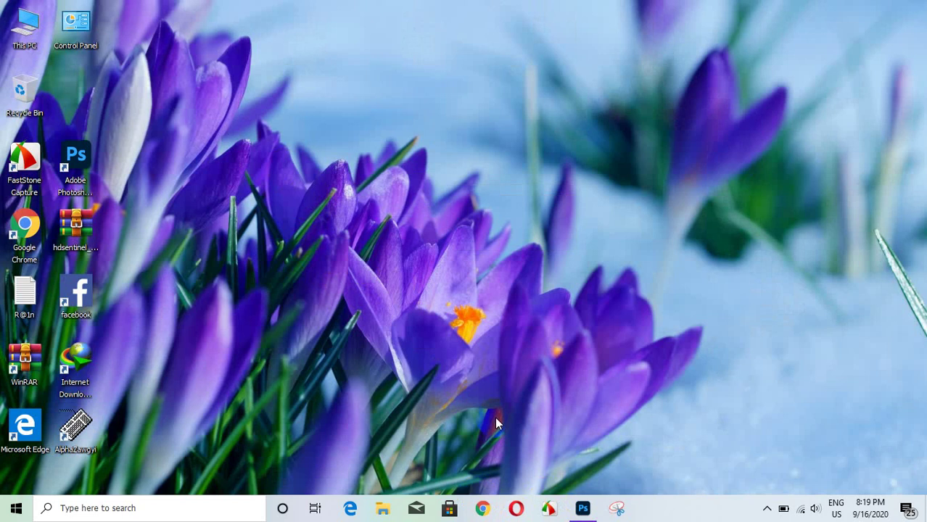
# Step: Open Google Chrome and search Google for "Download Hard Disk Sentinal"
pyautogui.click(483, 510)
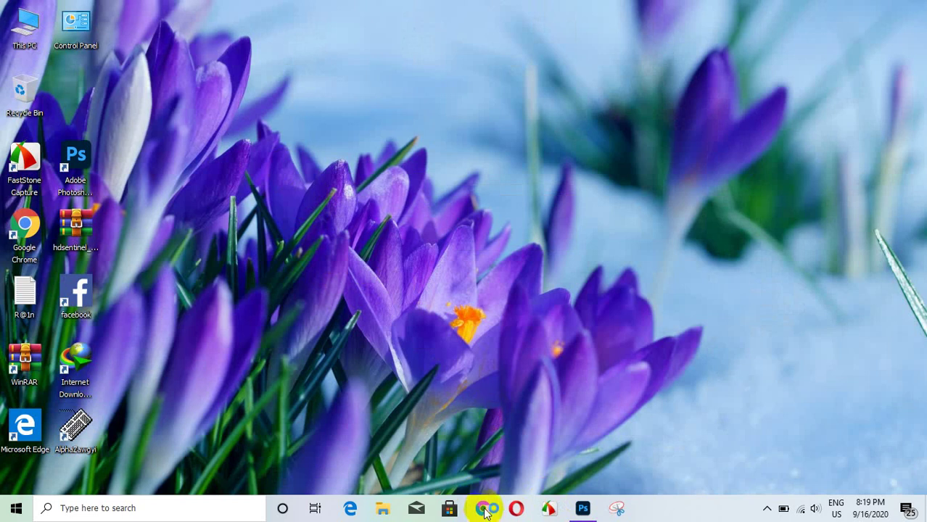
pyautogui.click(450, 399)
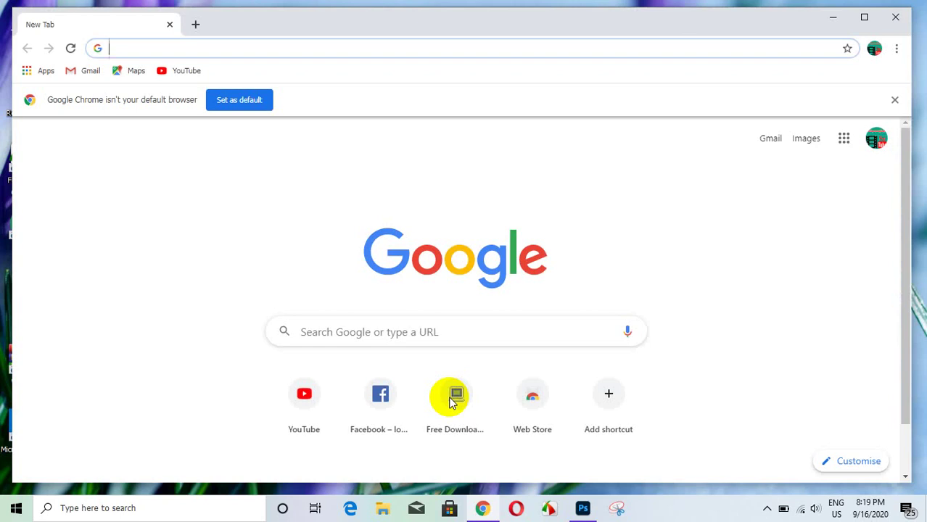
pyautogui.write('Downk')
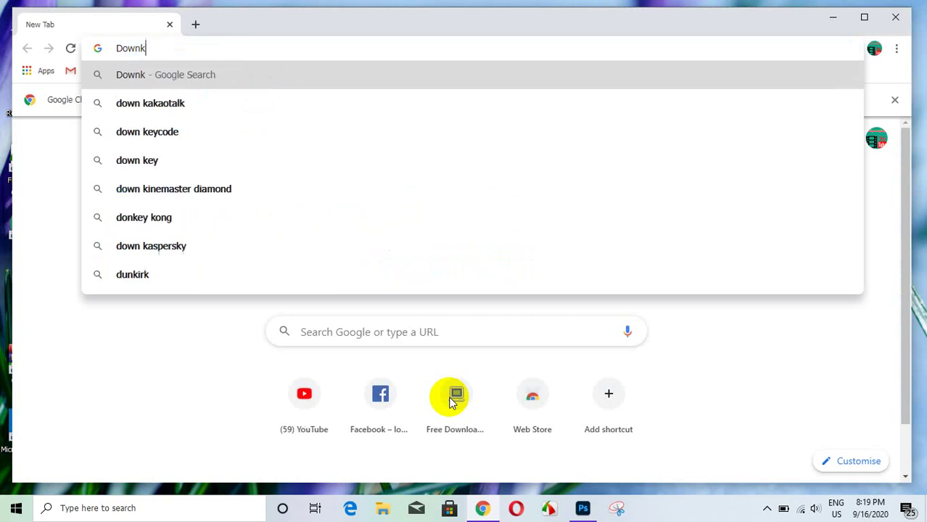
pyautogui.press('BackSpace')
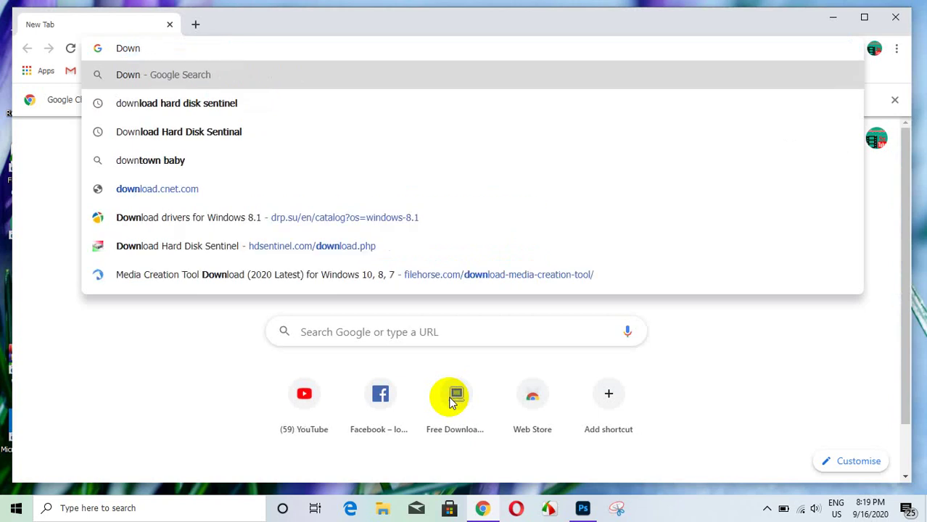
pyautogui.write('load')
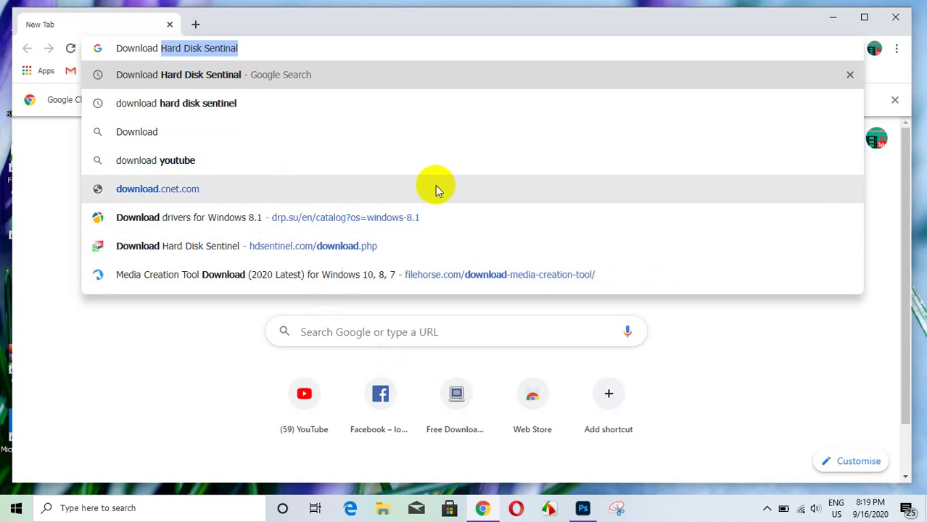
pyautogui.write(' H')
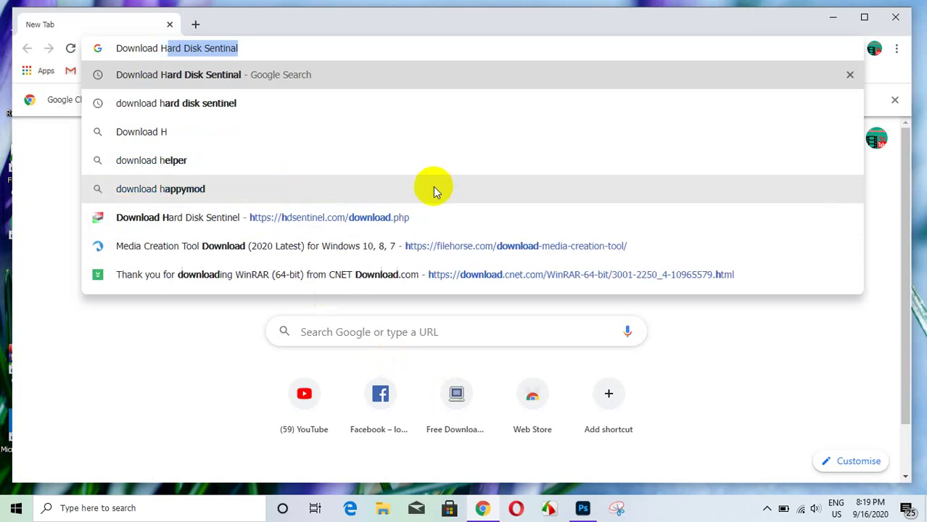
pyautogui.write('ard')
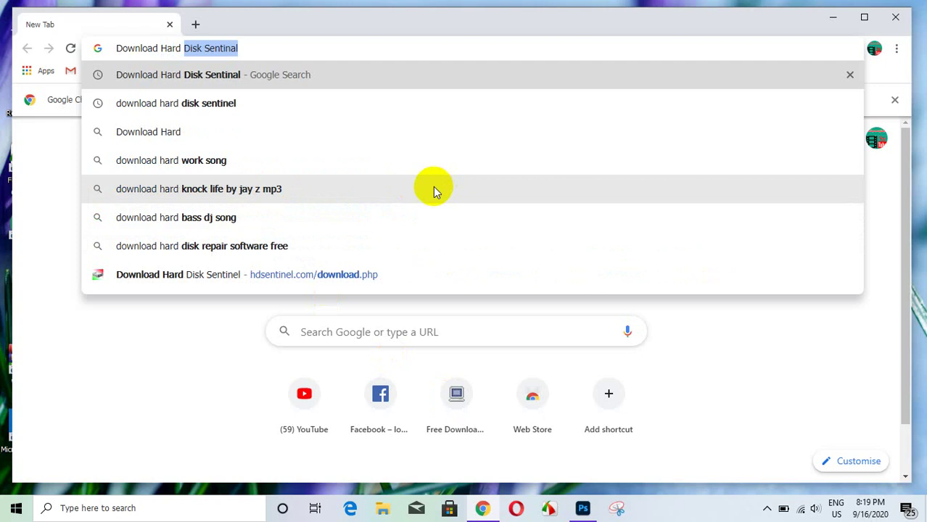
pyautogui.write(' Dis')
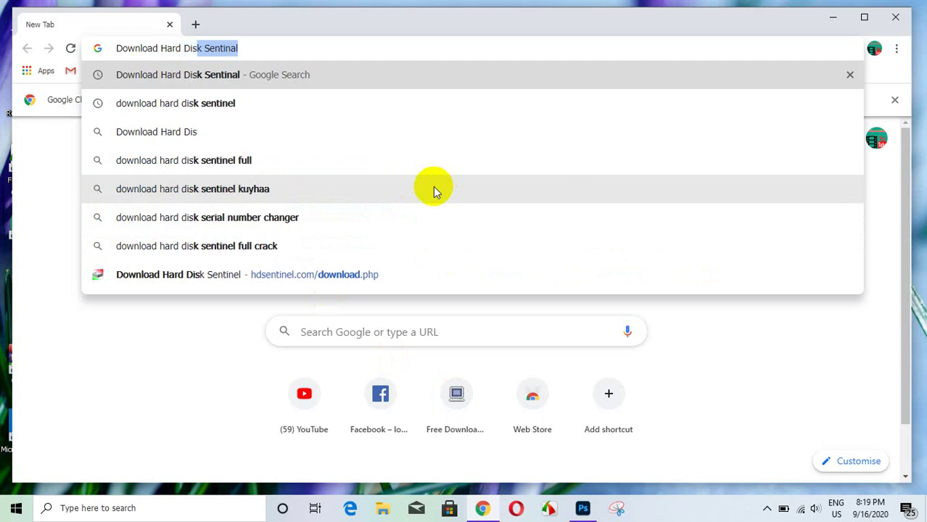
pyautogui.write('k')
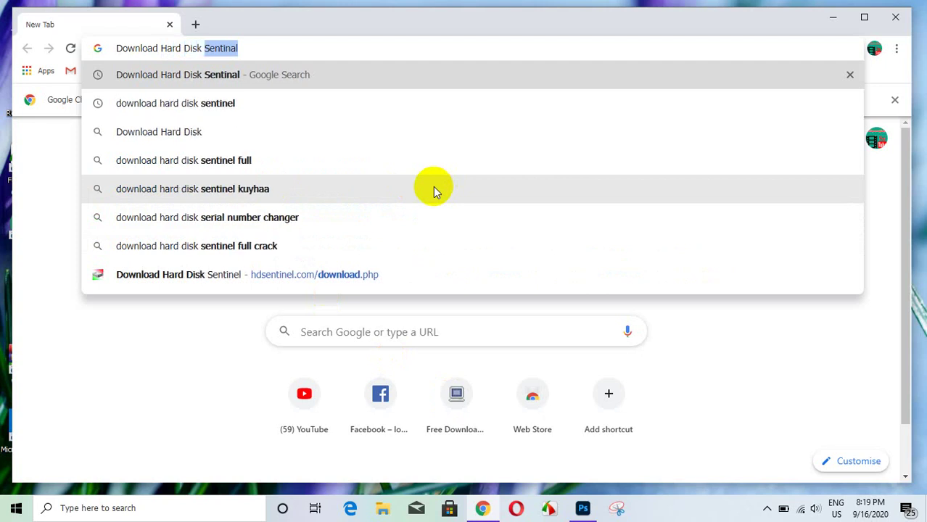
pyautogui.write(' Se')
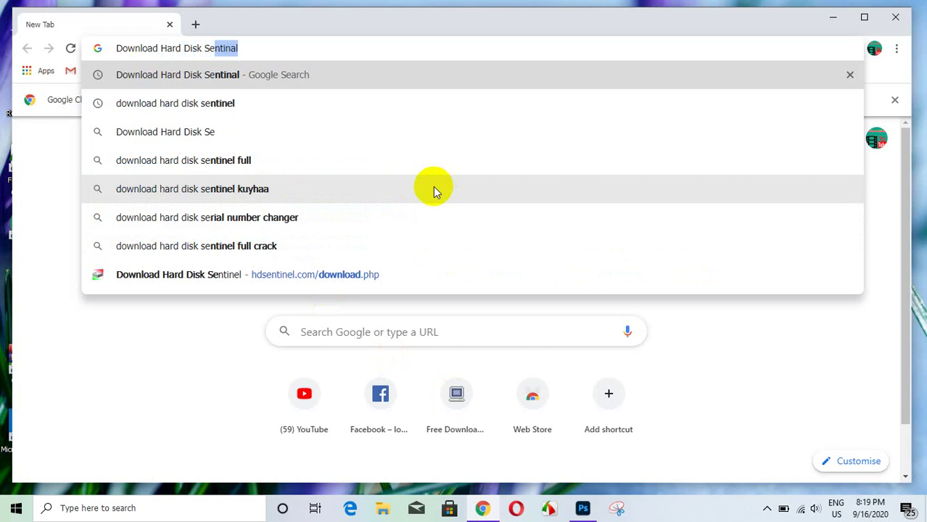
pyautogui.write('n')
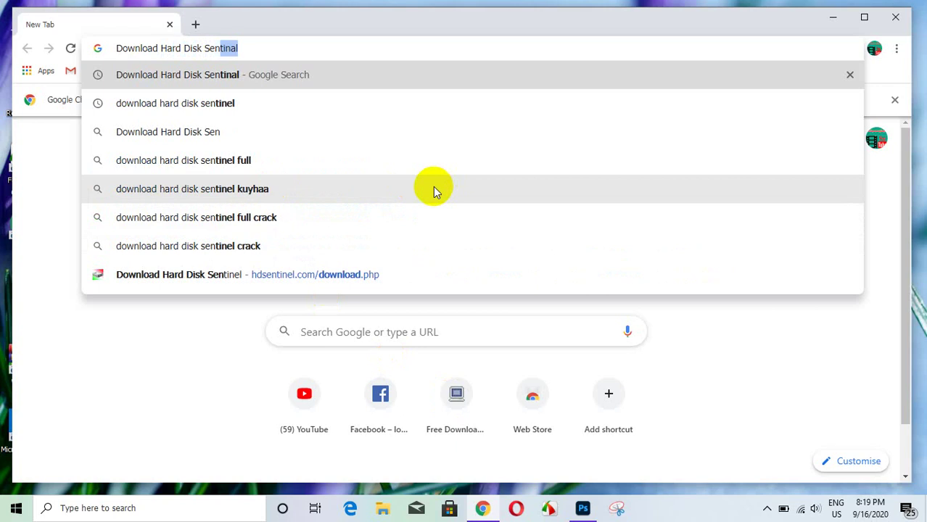
pyautogui.write('ti')
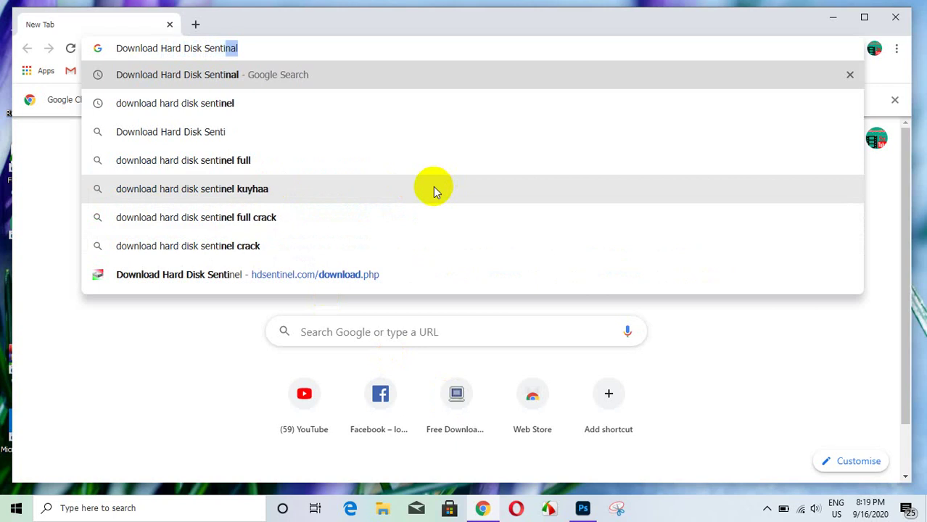
pyautogui.write('nal')
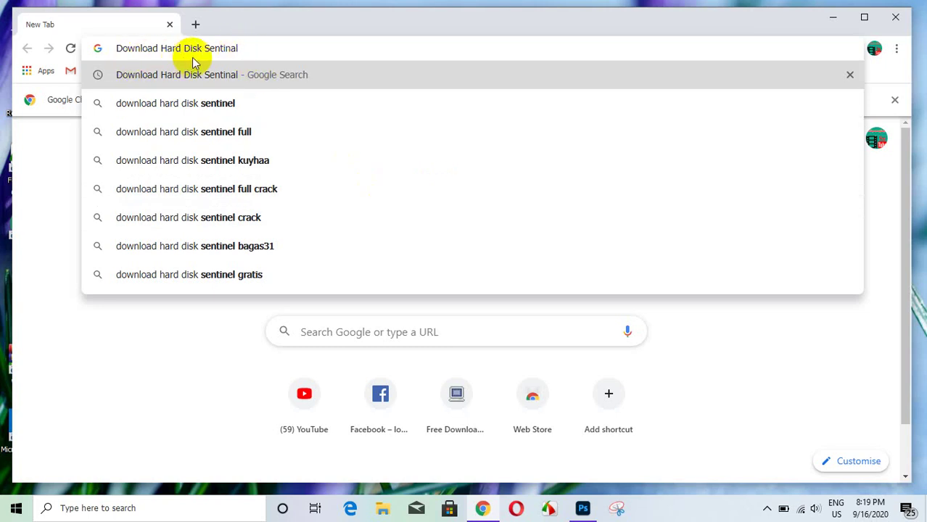
pyautogui.moveTo(242, 48); pyautogui.dragTo(204, 50)
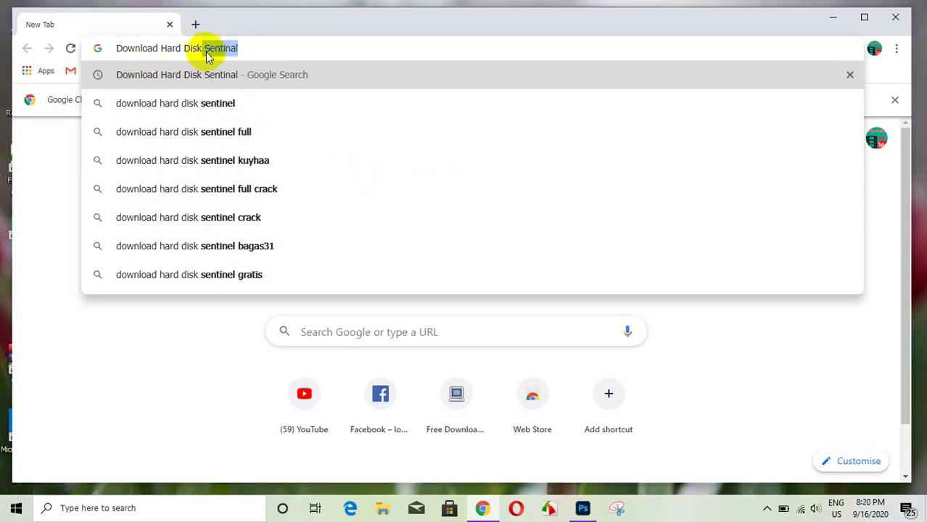
pyautogui.click(240, 48)
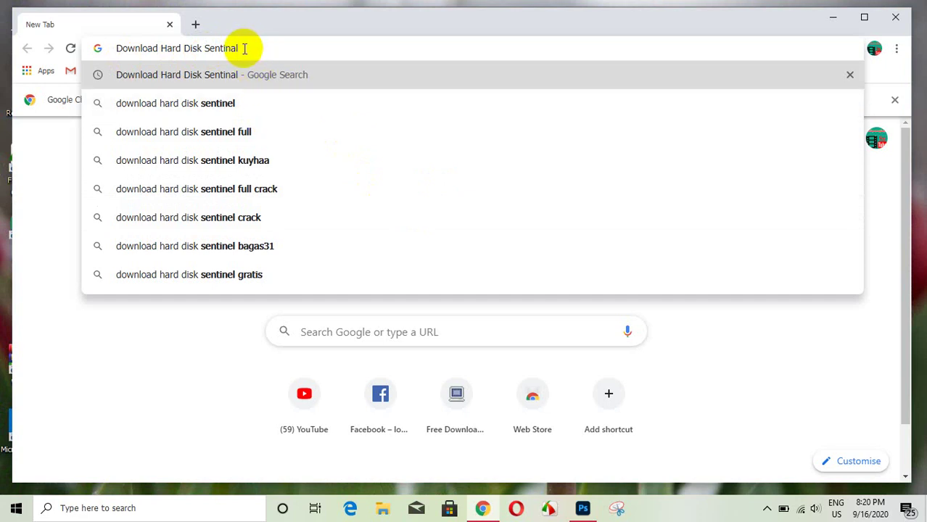
pyautogui.press('Return')
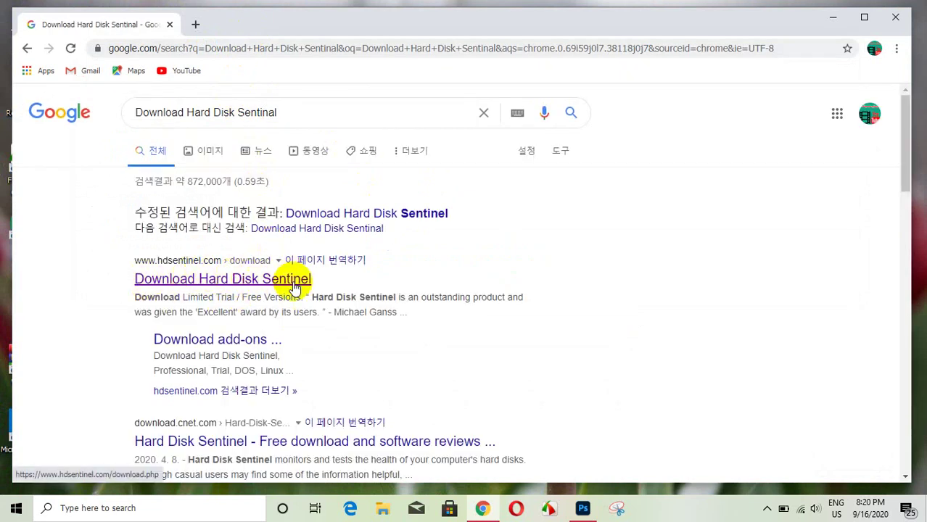
# Step: Open the hdsentinel.com download page from the search results and look through the offered Hard Disk Sentinel versions
pyautogui.click(234, 283)
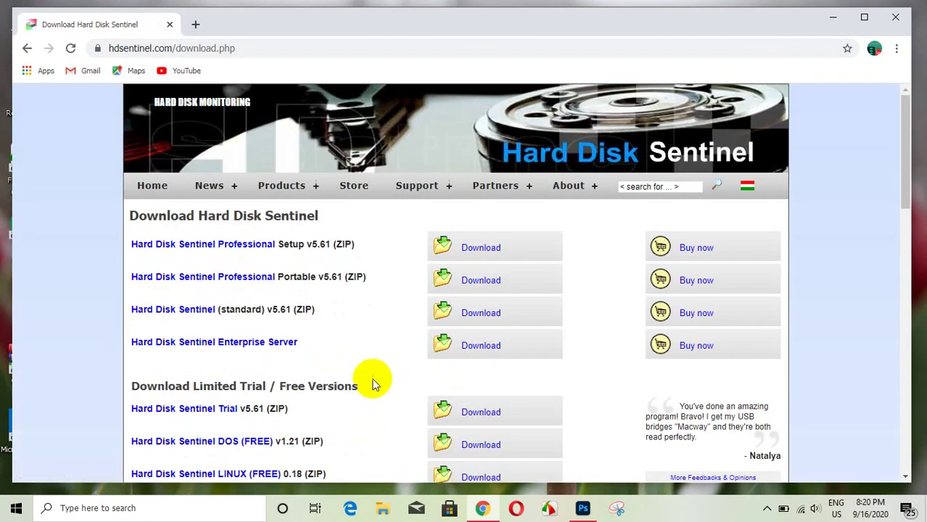
pyautogui.scroll(-2, 367, 369)
pyautogui.scroll(2, 363, 346)
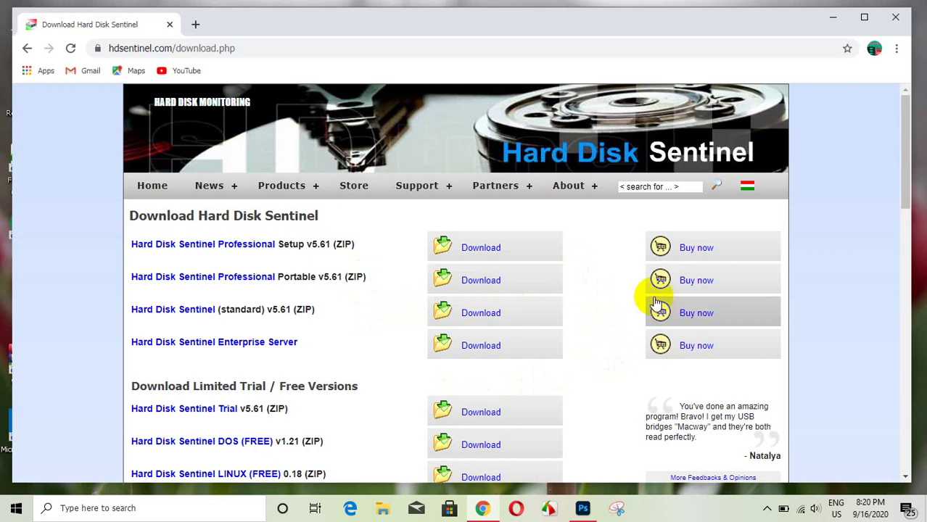
pyautogui.scroll(-4, 457, 372)
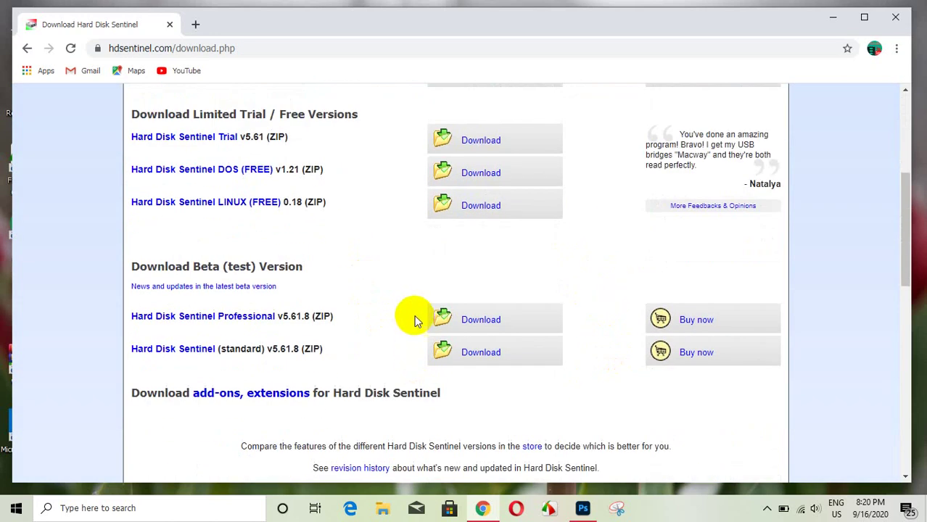
# Step: Download the Hard Disk Sentinel Professional Portable v5.61 ZIP, using the manual link on the thank-you page to start the file download
pyautogui.scroll(-3, 413, 311)
pyautogui.scroll(5, 413, 312)
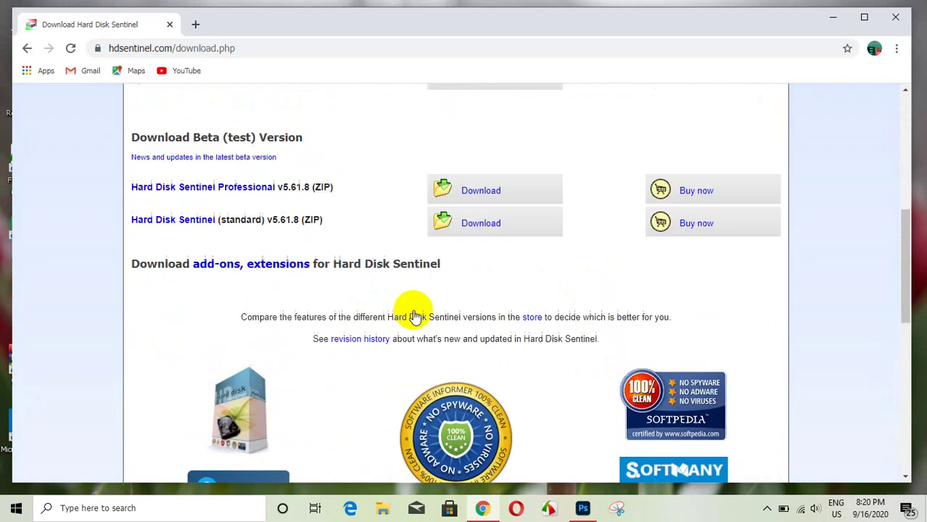
pyautogui.scroll(-5, 413, 312)
pyautogui.scroll(-2, 413, 310)
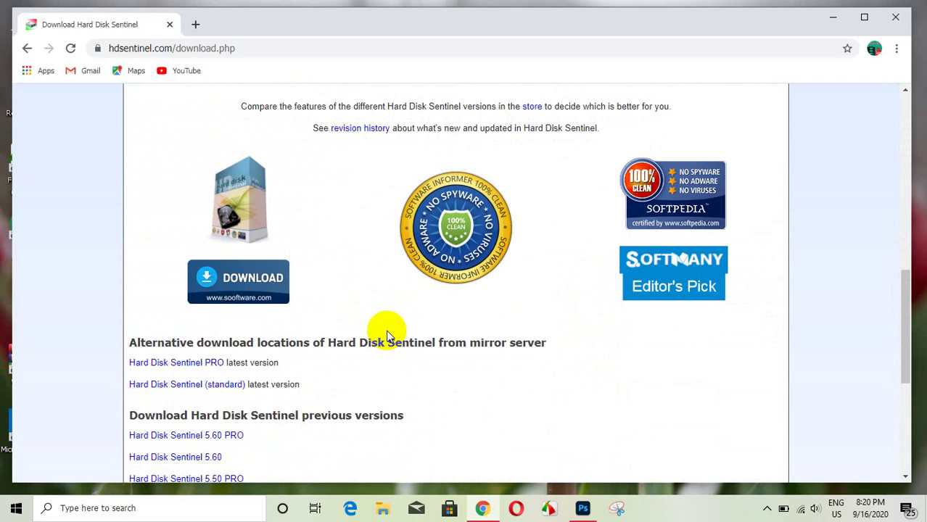
pyautogui.scroll(9, 377, 319)
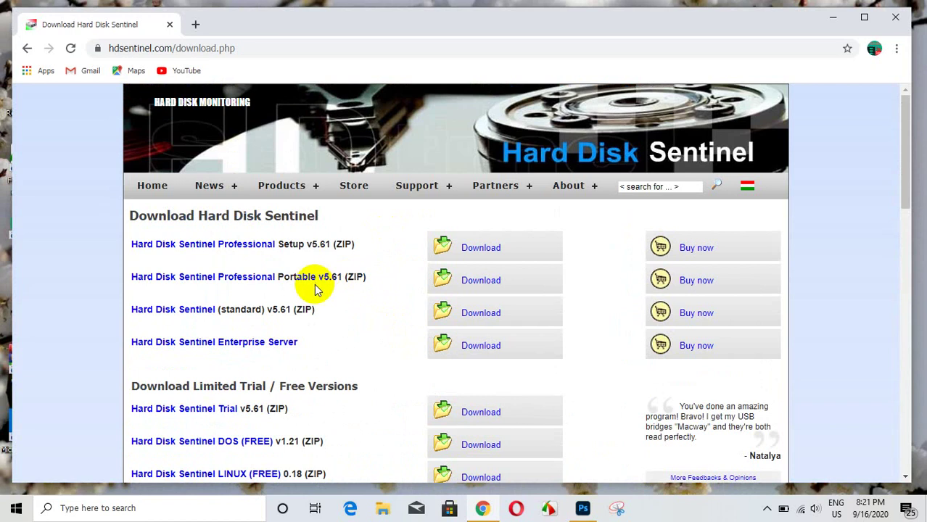
pyautogui.click(484, 283)
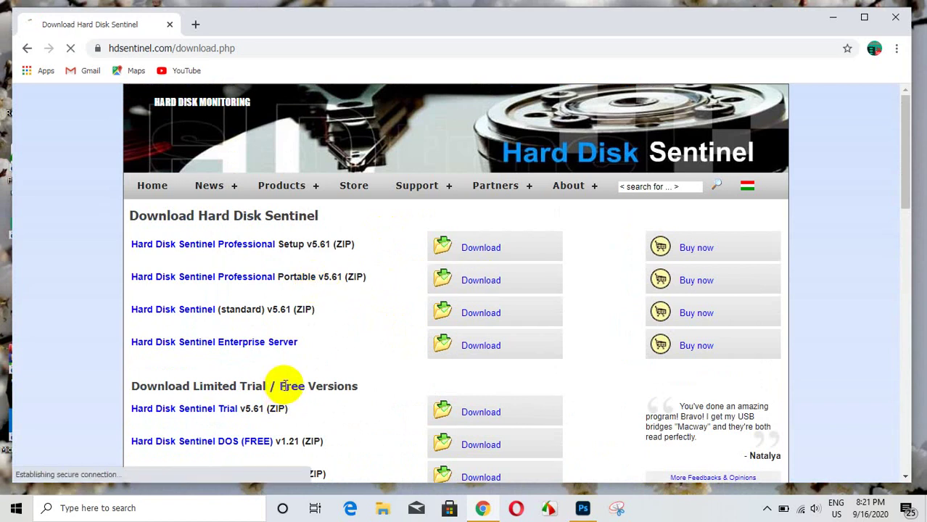
pyautogui.scroll(-5, 312, 383)
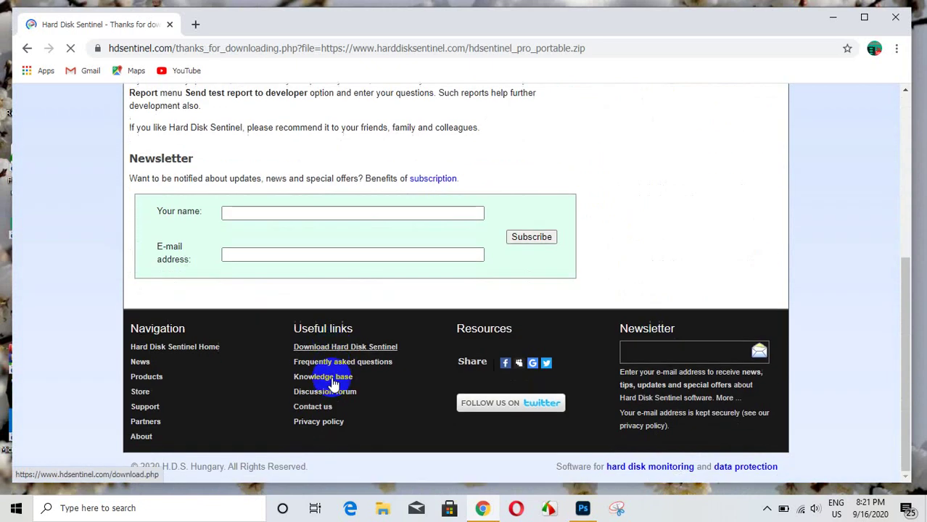
pyautogui.scroll(3, 356, 331)
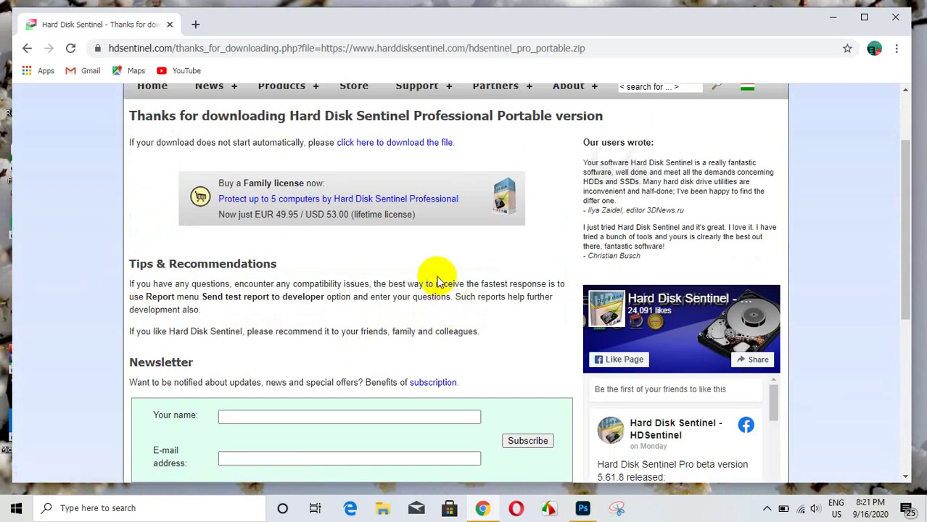
pyautogui.scroll(1, 389, 265)
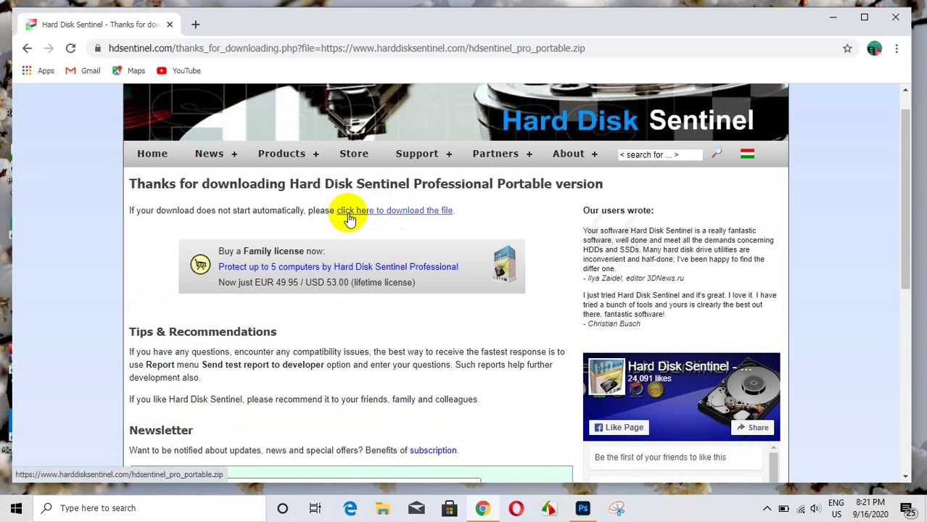
pyautogui.click(419, 211)
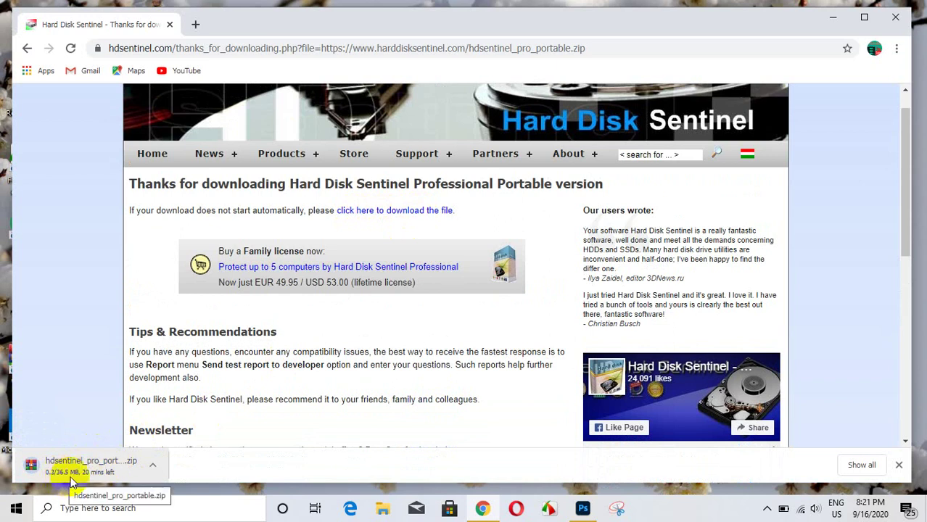
# Step: Minimize the browser, move the hdsentinel_pro_portable archive to an empty area of the desktop and refresh the desktop
pyautogui.click(833, 17)
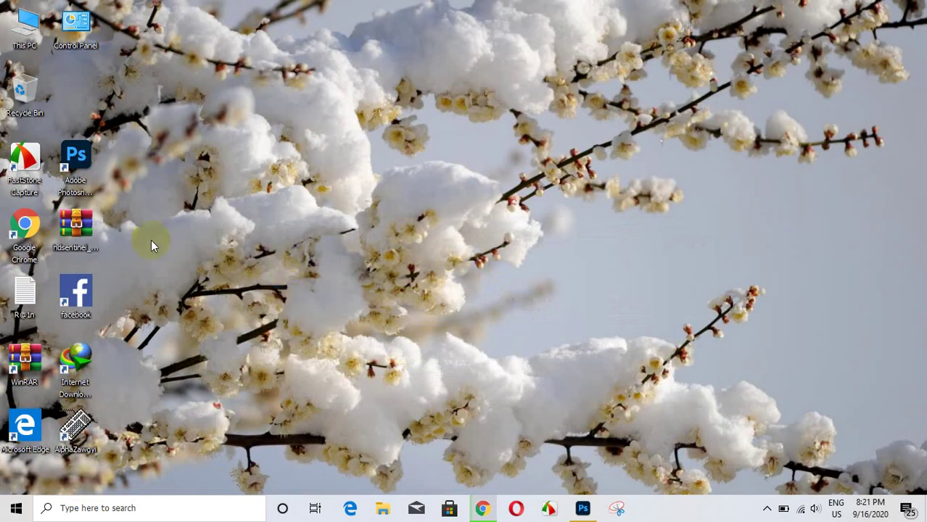
pyautogui.moveTo(76, 225); pyautogui.dragTo(280, 165)
pyautogui.rightClick(366, 164)
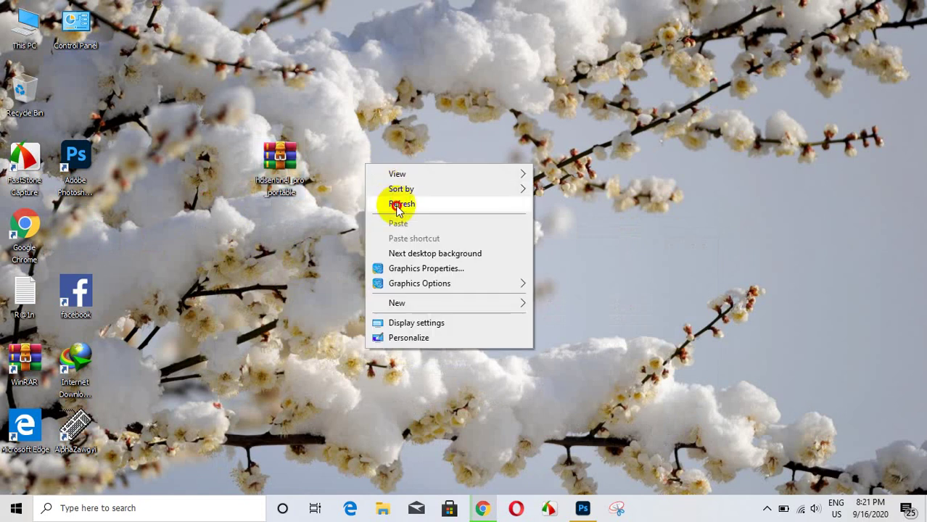
pyautogui.click(398, 205)
pyautogui.rightClick(371, 176)
pyautogui.click(407, 217)
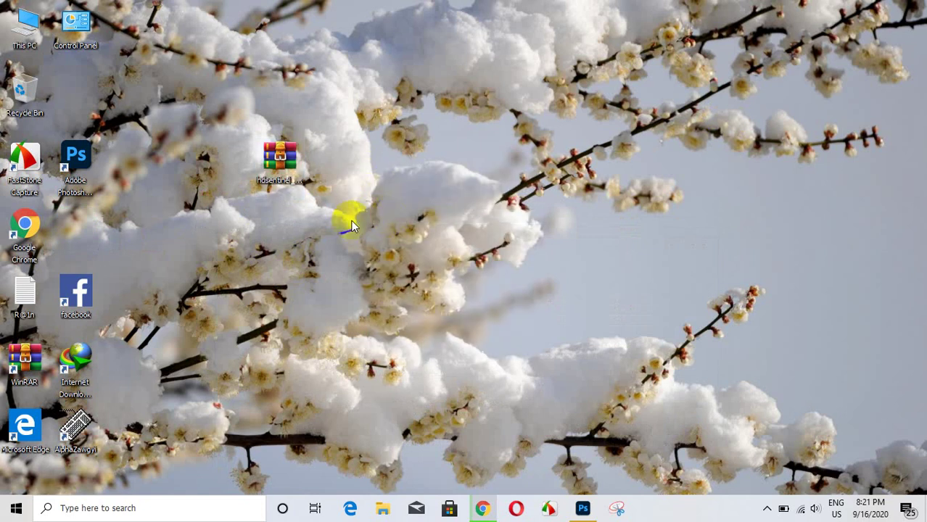
# Step: Open the hdsentinel_pro_portable archive in WinRAR and run HDSentinel.exe from it
pyautogui.doubleClick(283, 164)
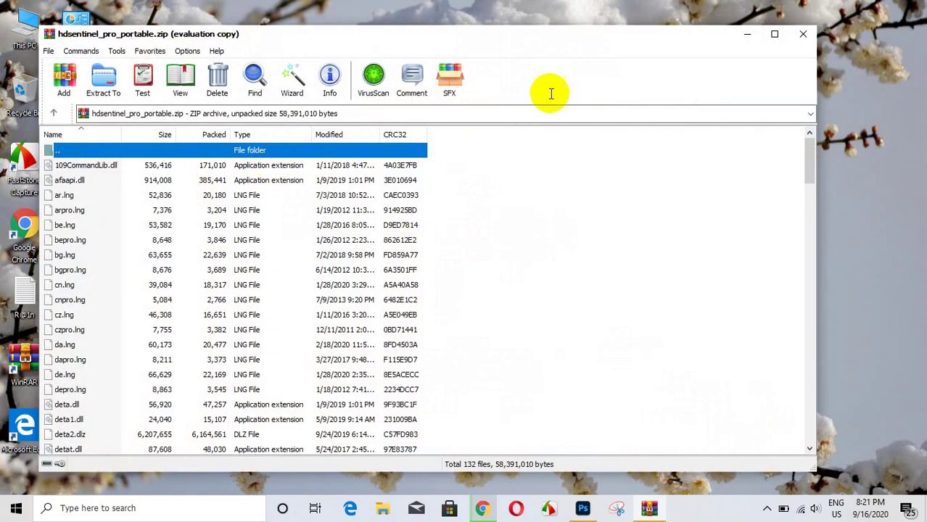
pyautogui.moveTo(585, 34); pyautogui.dragTo(649, 16)
pyautogui.scroll(-4, 350, 277)
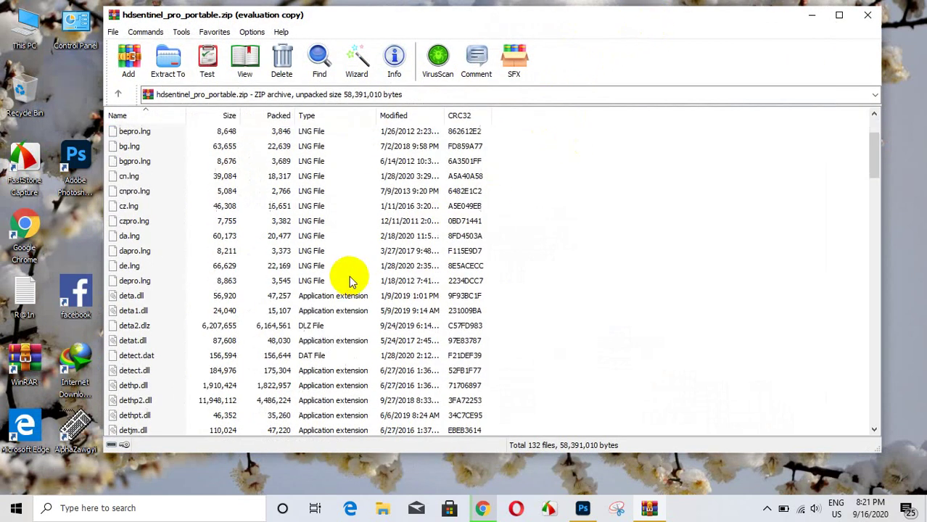
pyautogui.scroll(-7, 228, 372)
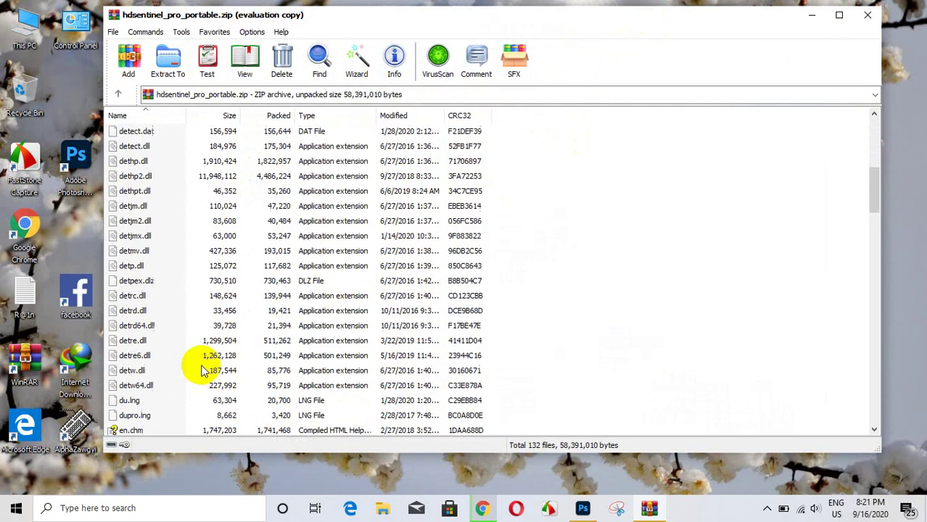
pyautogui.scroll(-2, 241, 340)
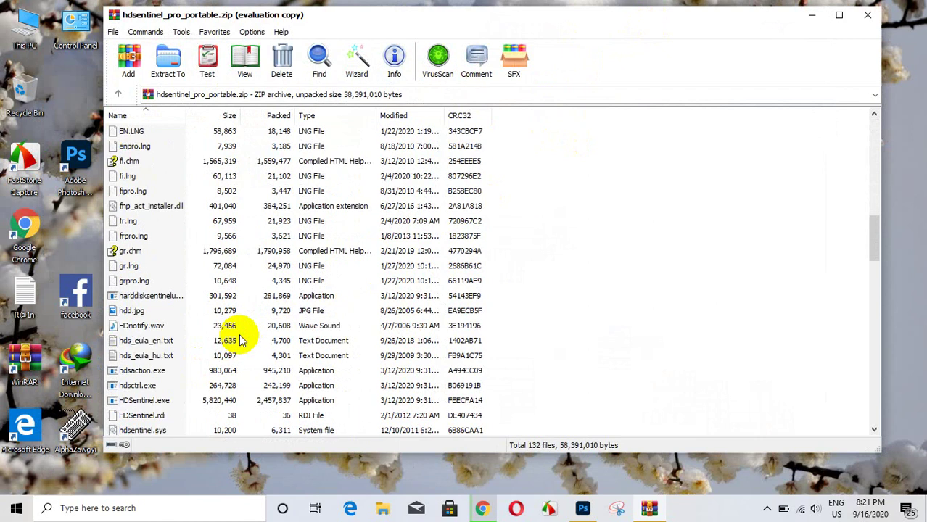
pyautogui.scroll(-1, 241, 341)
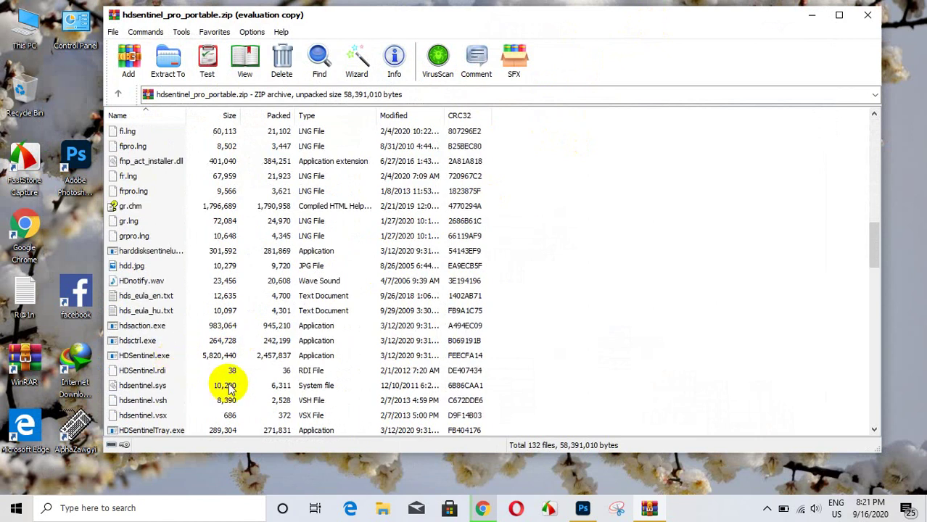
pyautogui.click(145, 357)
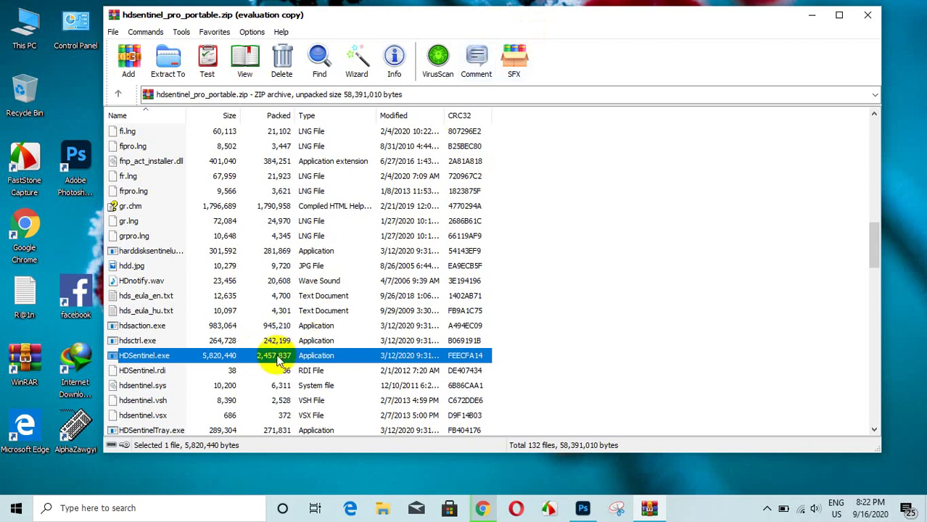
pyautogui.doubleClick(278, 361)
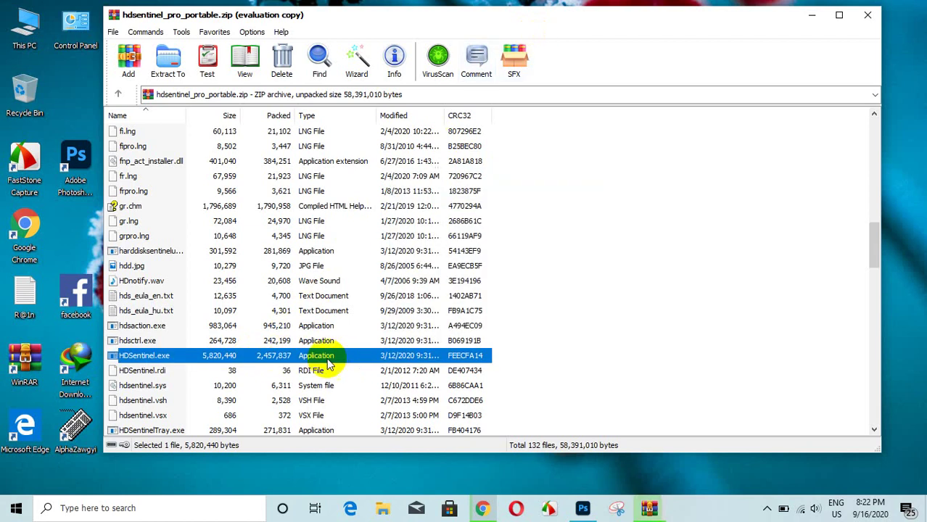
pyautogui.doubleClick(341, 359)
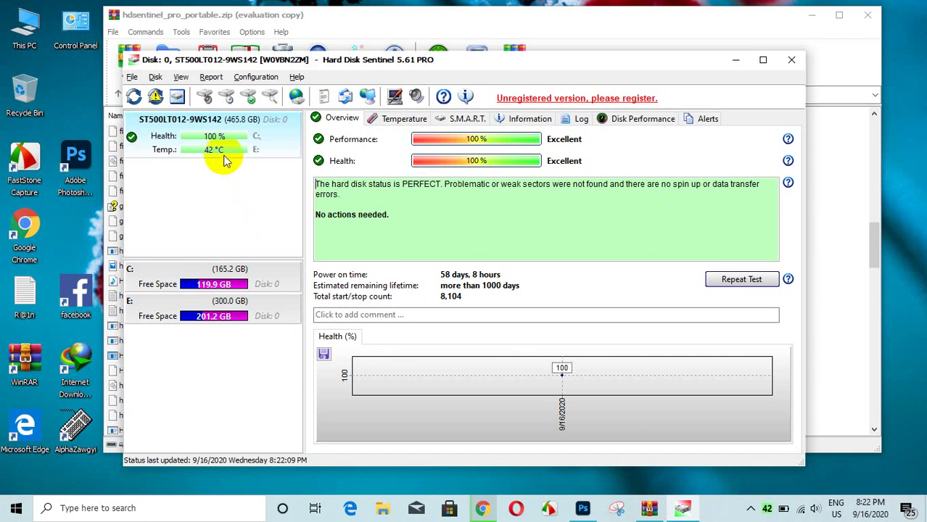
# Step: Examine the disk's health overview, its temperature statistics and the full list of S.M.A.R.T. attributes
pyautogui.moveTo(212, 143)
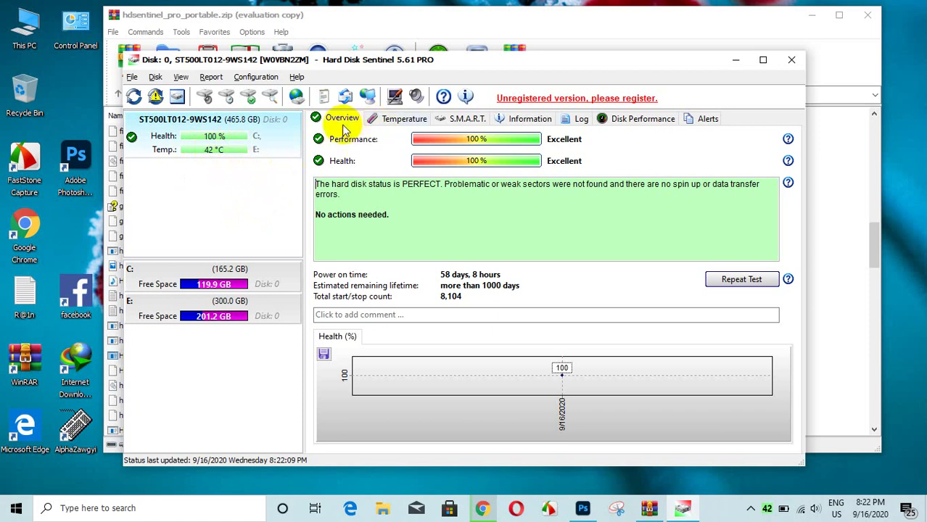
pyautogui.click(406, 120)
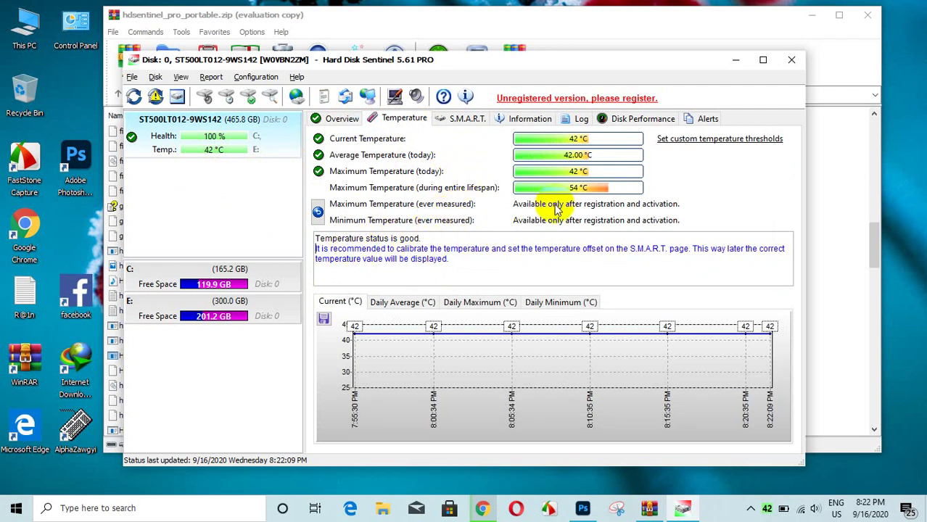
pyautogui.click(468, 122)
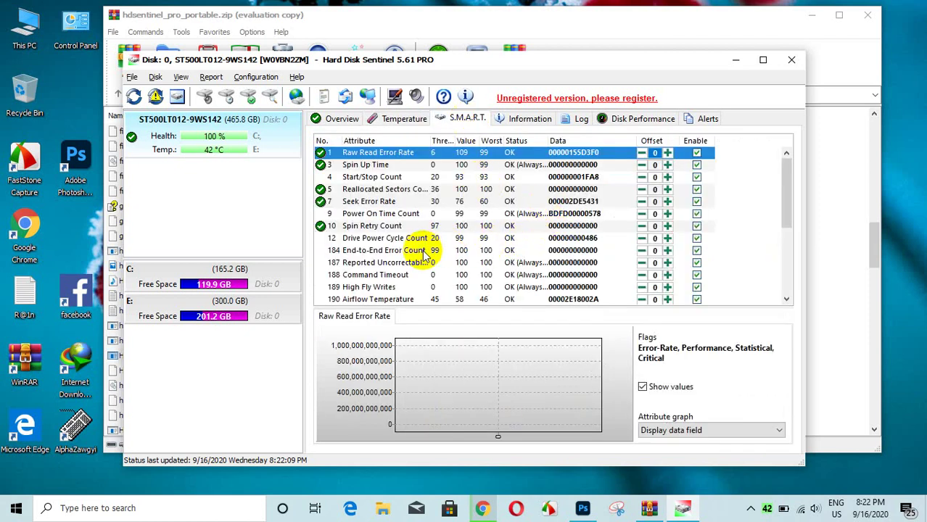
pyautogui.scroll(-4, 425, 254)
pyautogui.scroll(4, 425, 254)
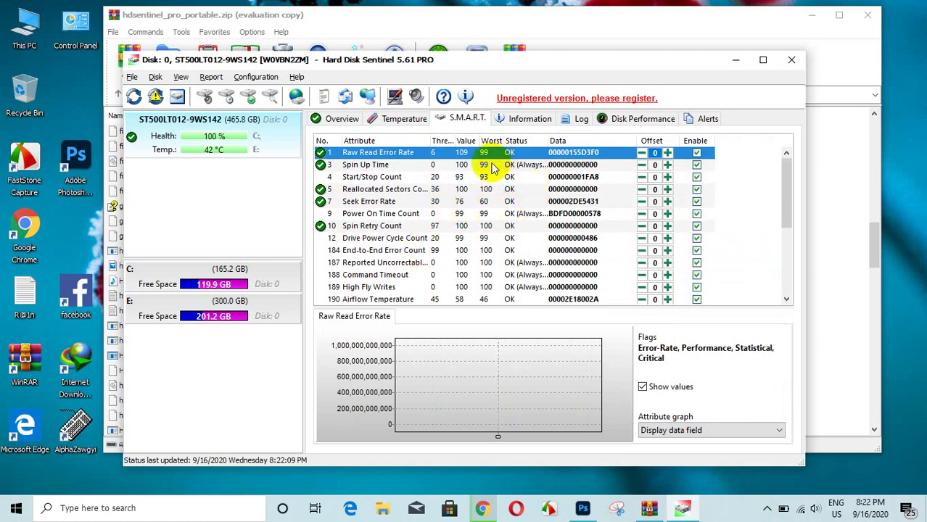
pyautogui.scroll(-4, 462, 196)
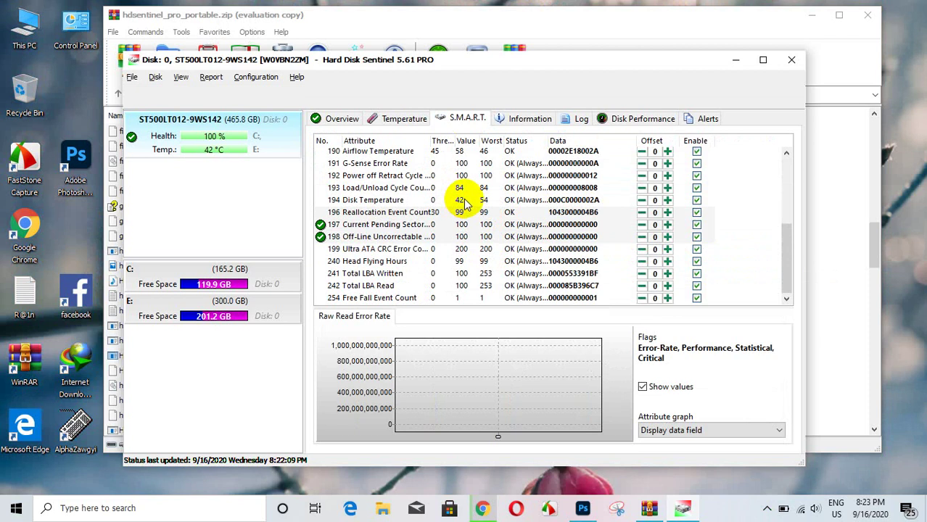
pyautogui.scroll(4, 320, 168)
# Step: Recheck the disk's overview and temperature readings, ending on the performance and health overview
pyautogui.click(334, 119)
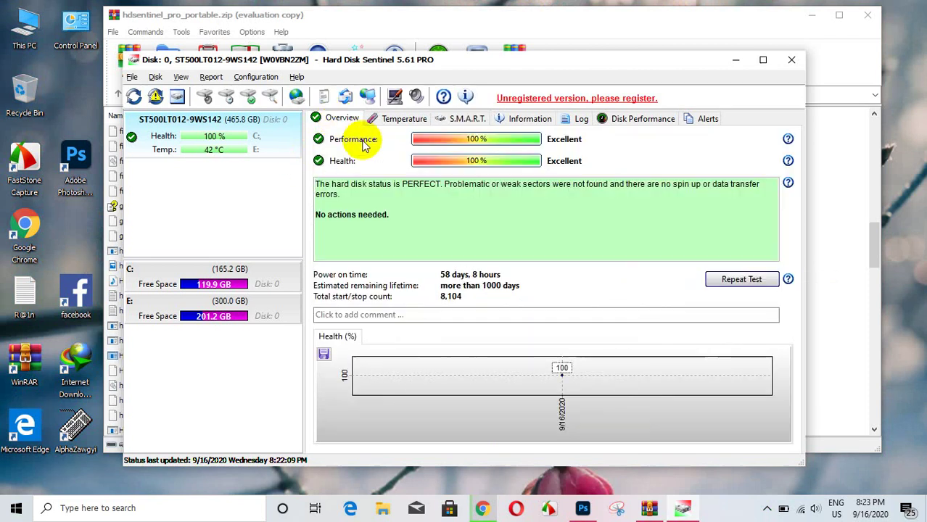
pyautogui.click(404, 119)
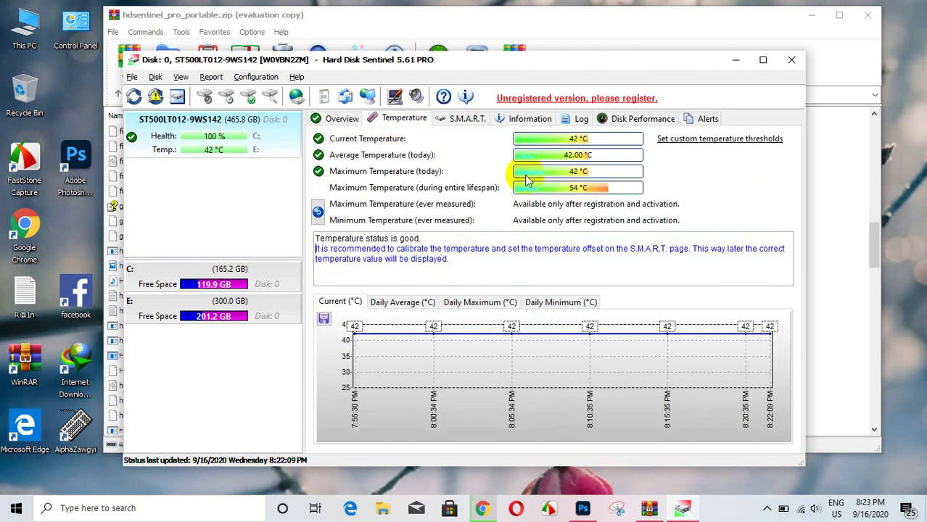
pyautogui.click(343, 119)
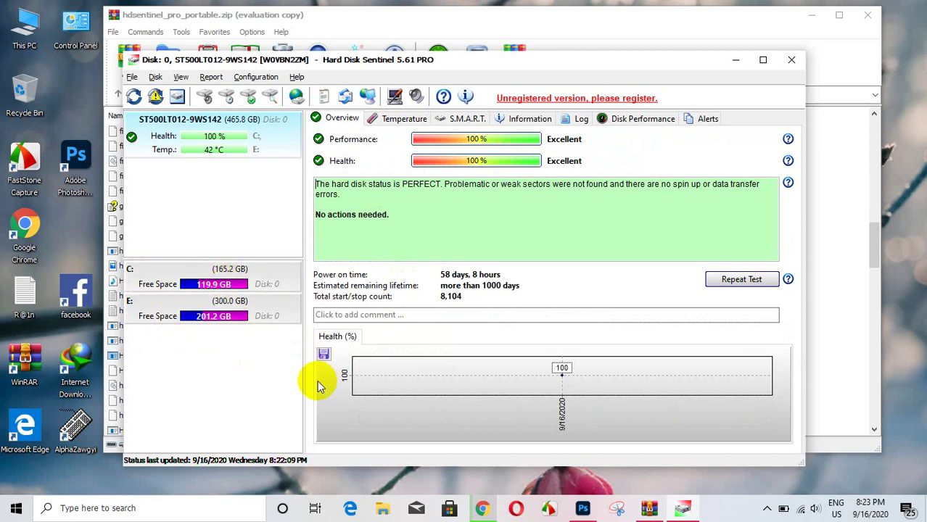
# Step: Review the disk's hardware information, its transfer rate and activity data, and the log of disk problems
pyautogui.click(528, 122)
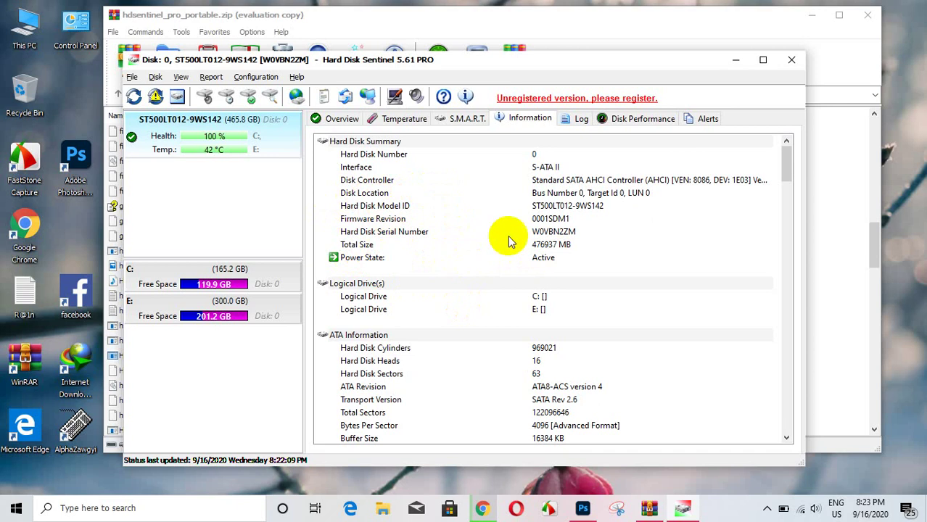
pyautogui.click(649, 119)
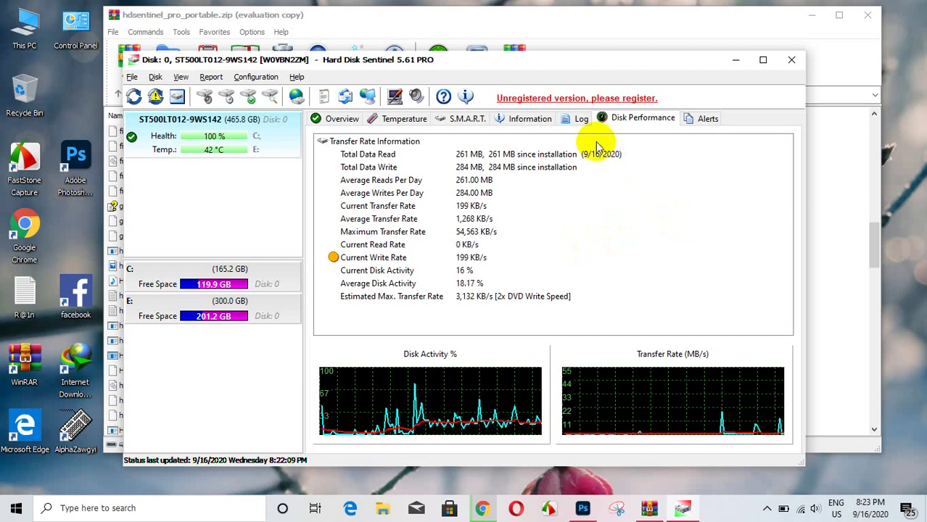
pyautogui.click(579, 120)
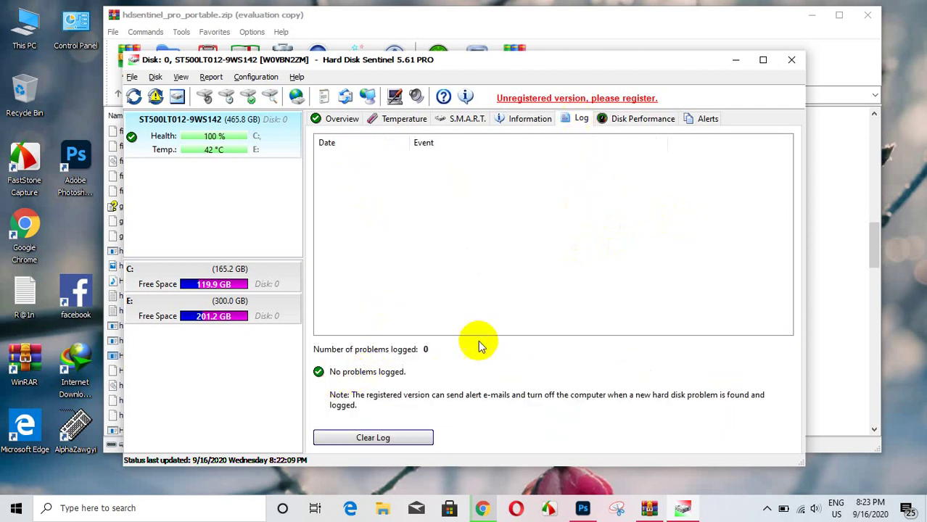
# Step: Return to the health overview and inspect the disk's summary entry with its capacity, temperature and logical drives
pyautogui.click(335, 119)
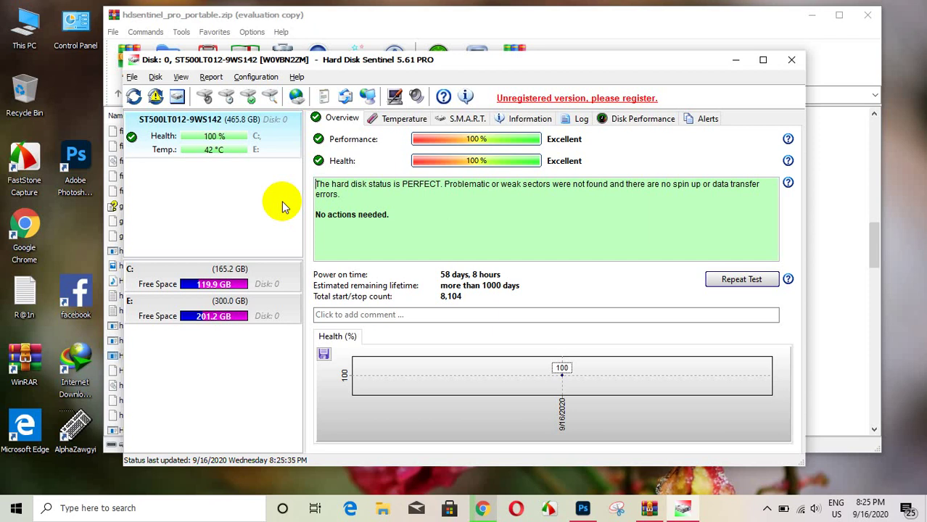
pyautogui.moveTo(216, 153)
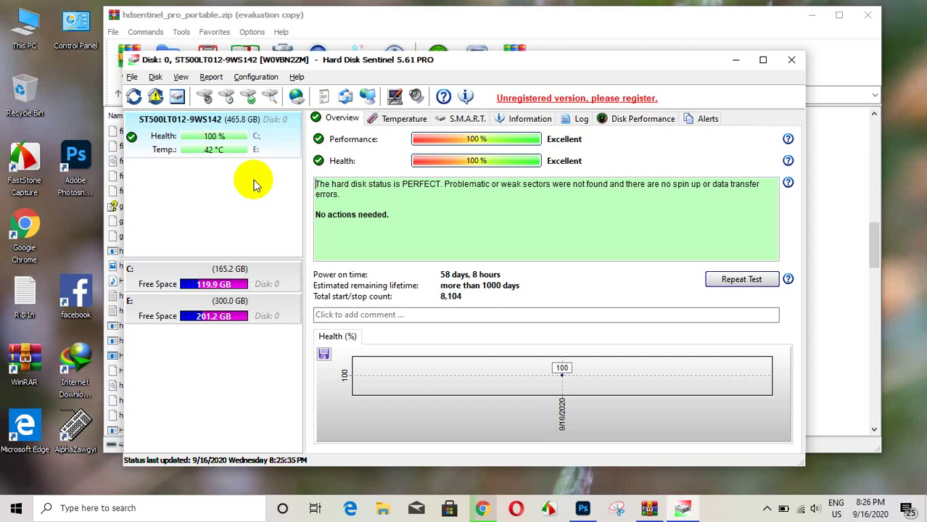
pyautogui.moveTo(234, 129)
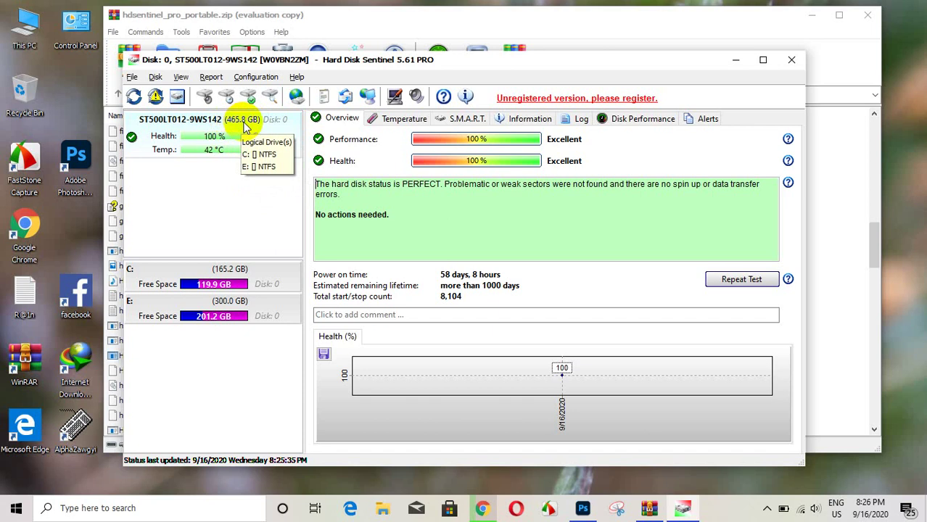
pyautogui.click(244, 127)
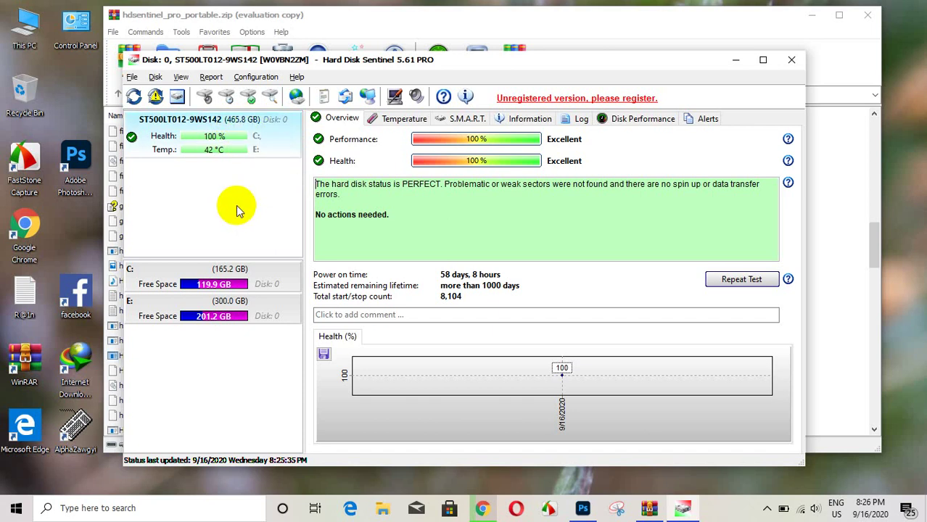